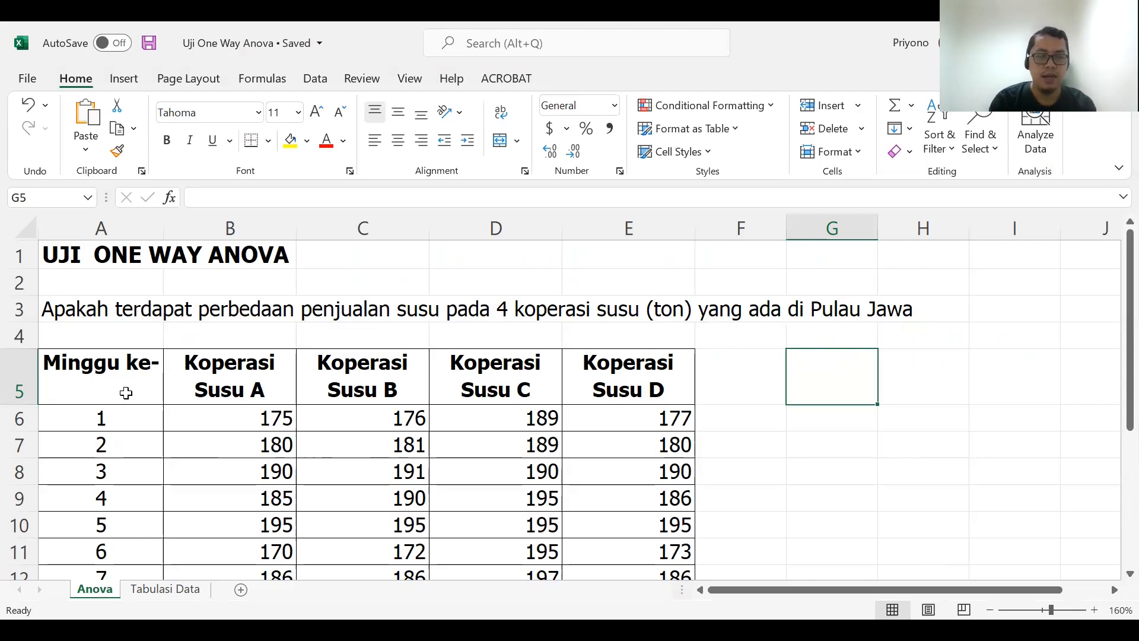
- Examine the four cooperatives' weekly milk sales on the Anova sheet and their coded two-column layout on the Tabulasi Data sheet
scroll(126, 393, "down", 1)
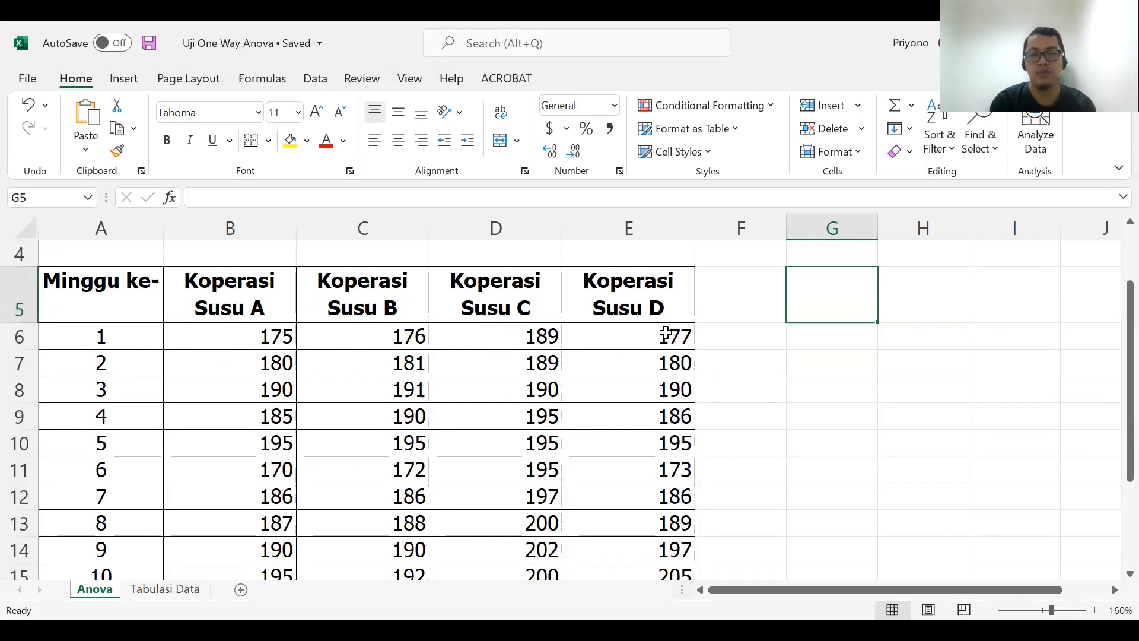
left_click(272, 339)
scroll(356, 333, "up", 2)
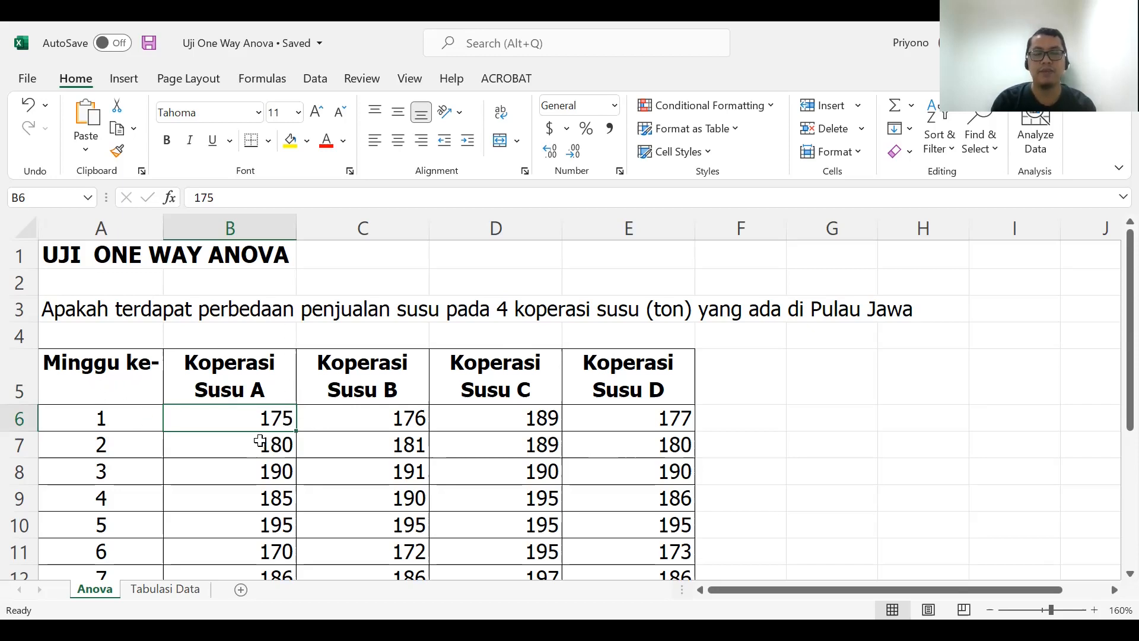
left_click(180, 590)
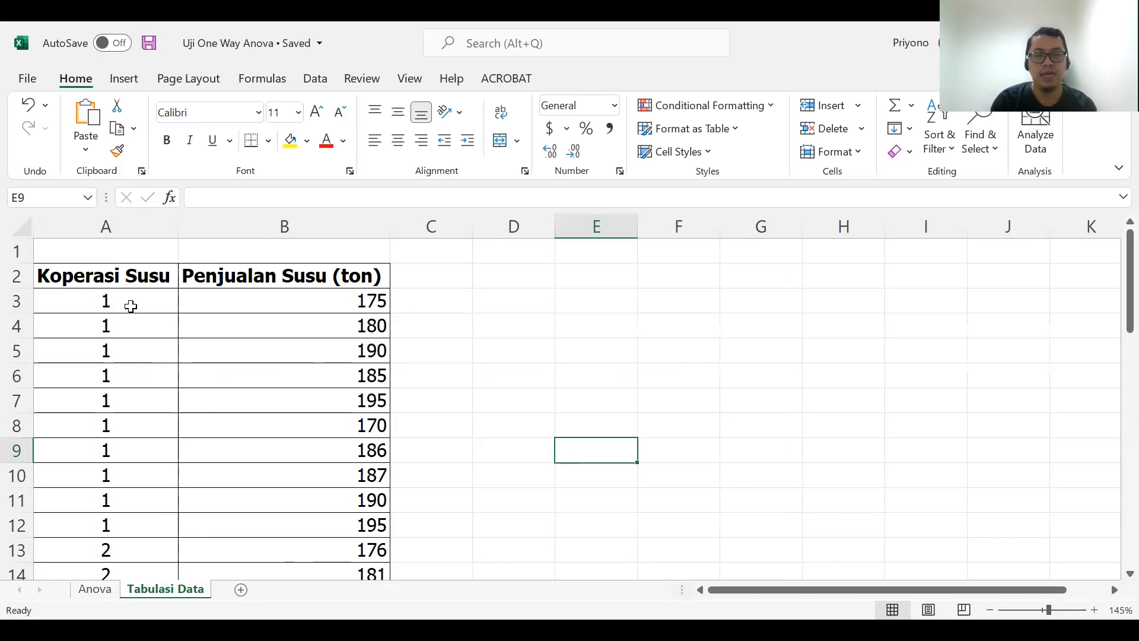
scroll(142, 460, "down", 1)
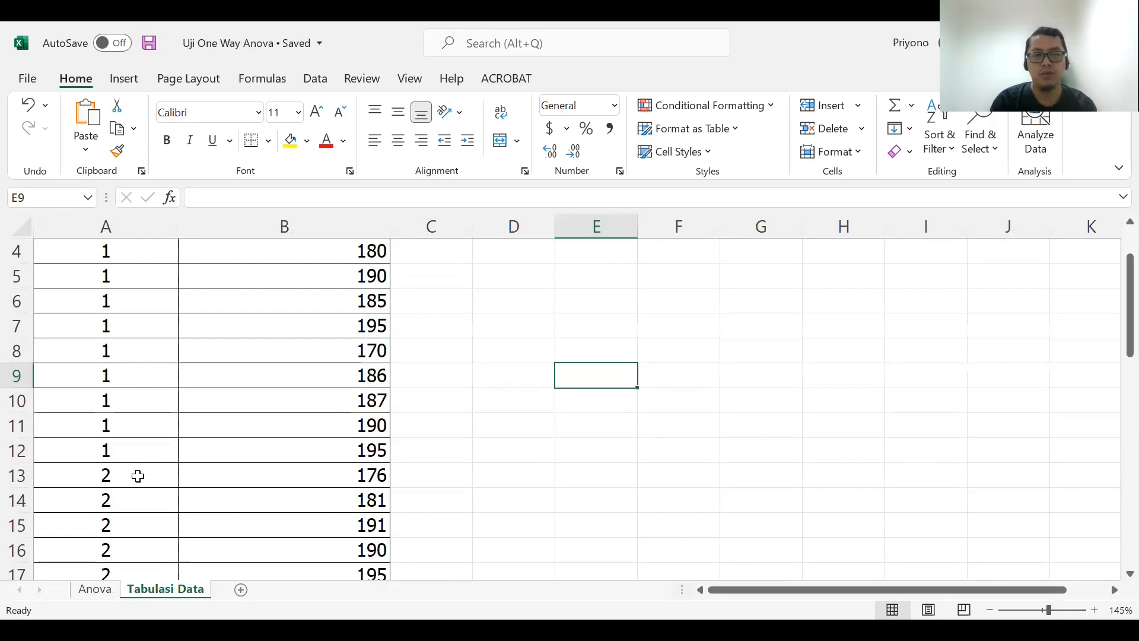
scroll(138, 476, "down", 4)
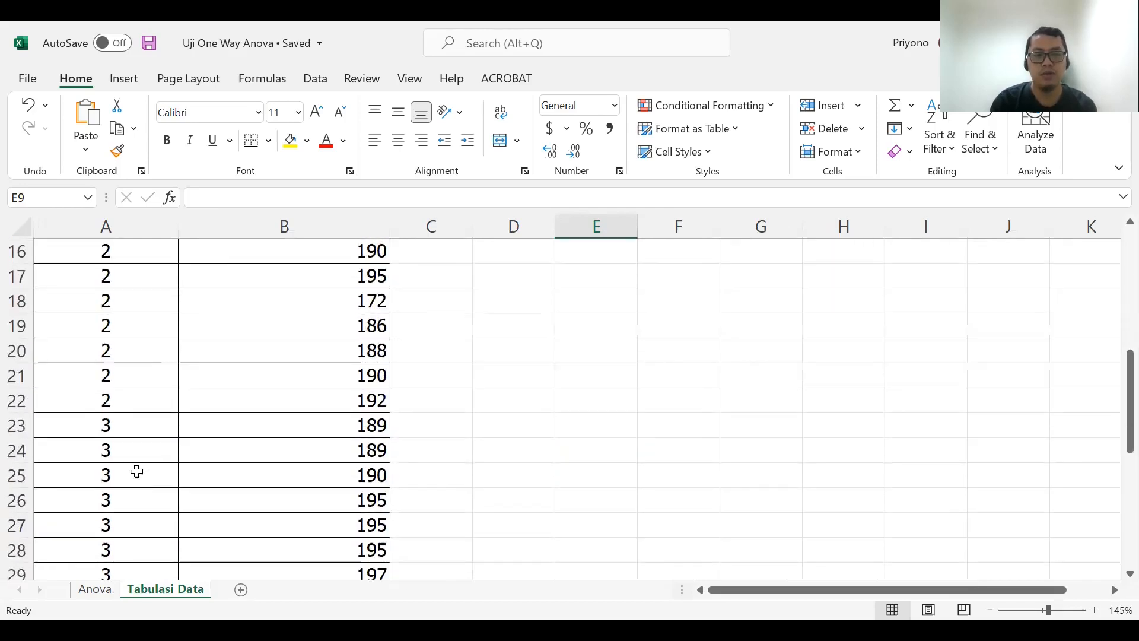
scroll(138, 439, "down", 3)
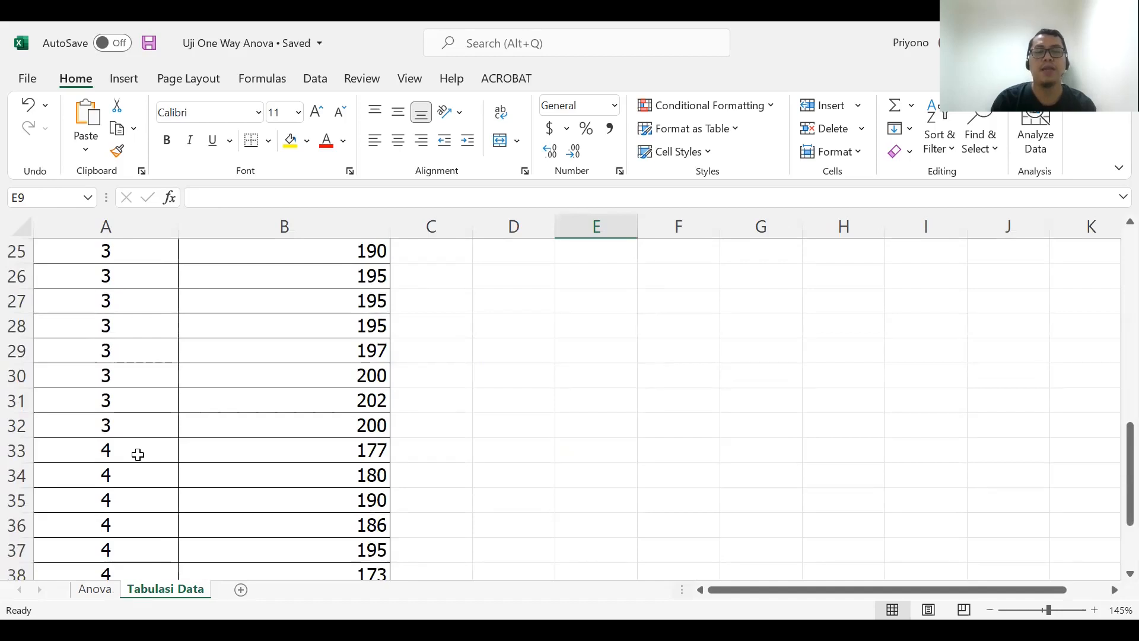
scroll(138, 455, "up", 8)
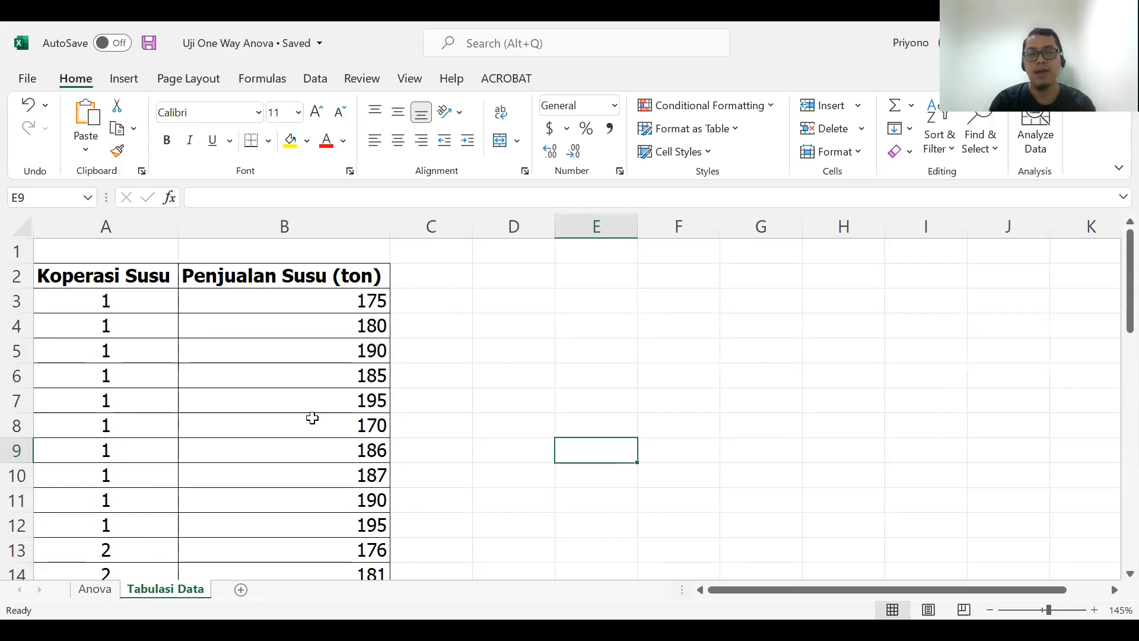
scroll(157, 473, "down", 6)
scroll(157, 473, "up", 6)
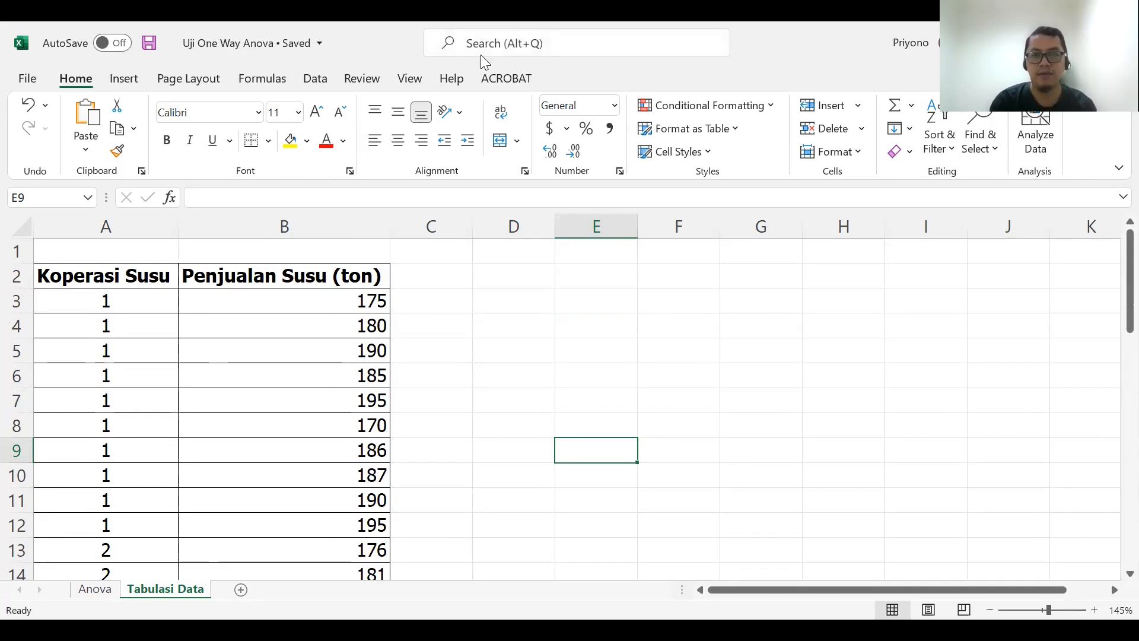
- Switch to IBM SPSS Statistics and define a first variable named koperasi with 0 decimals
key("alt+Tab")
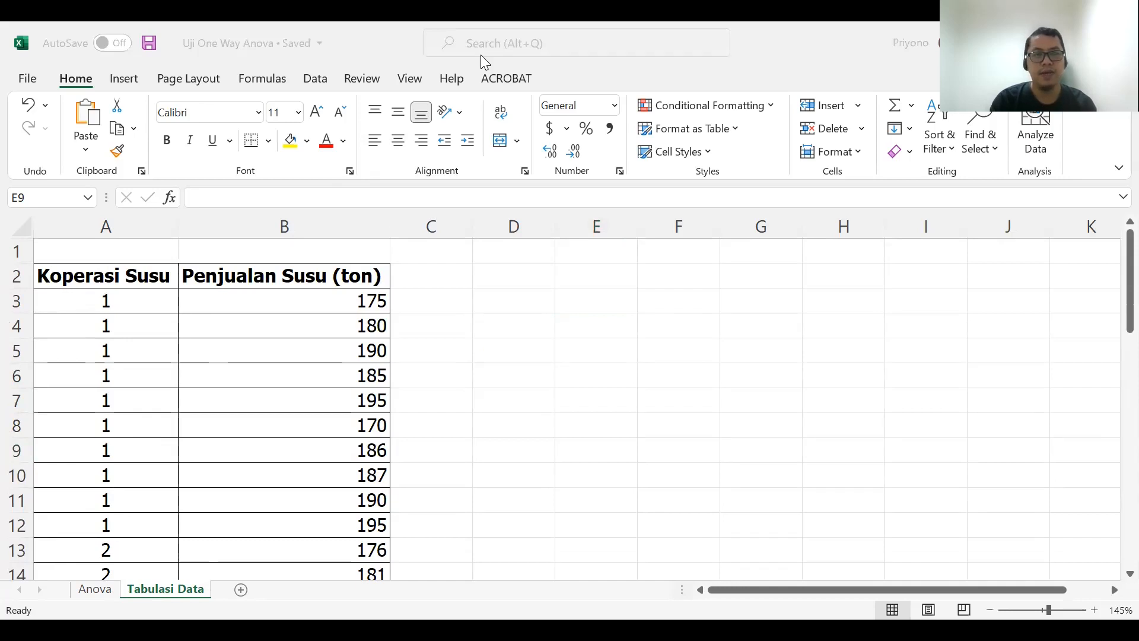
key("alt+Tab")
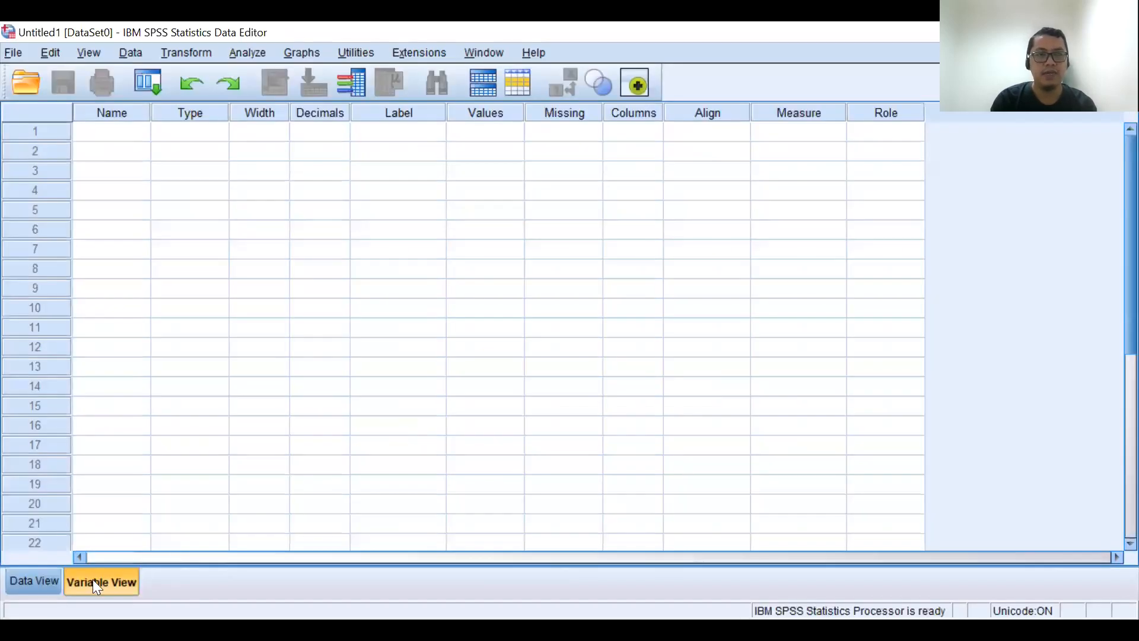
left_click(104, 132)
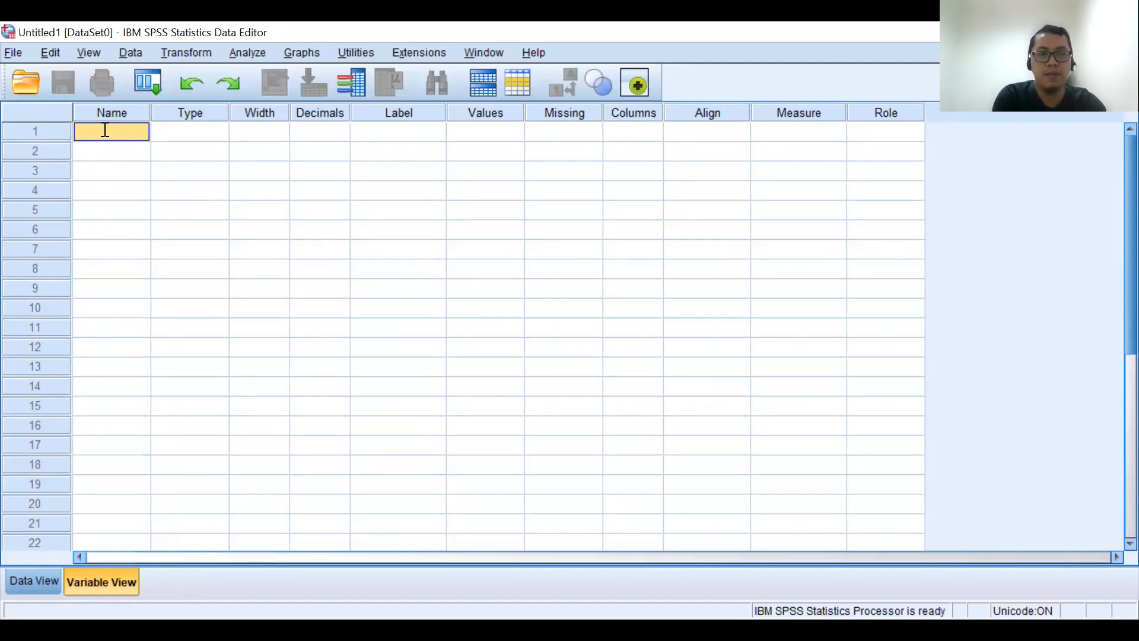
type("ko")
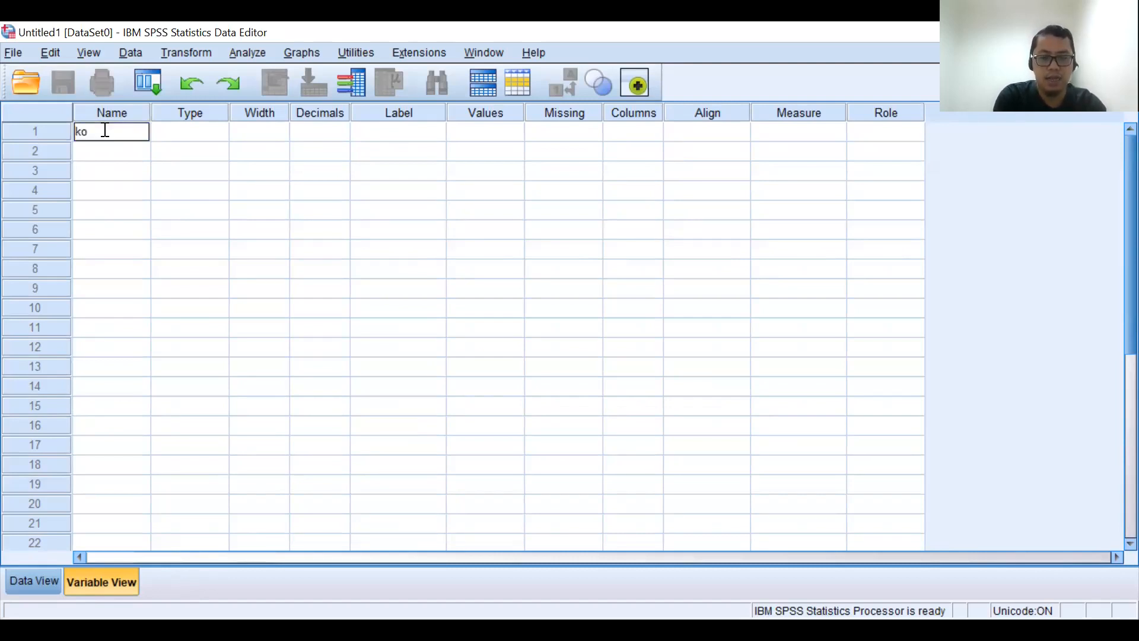
type("perasi")
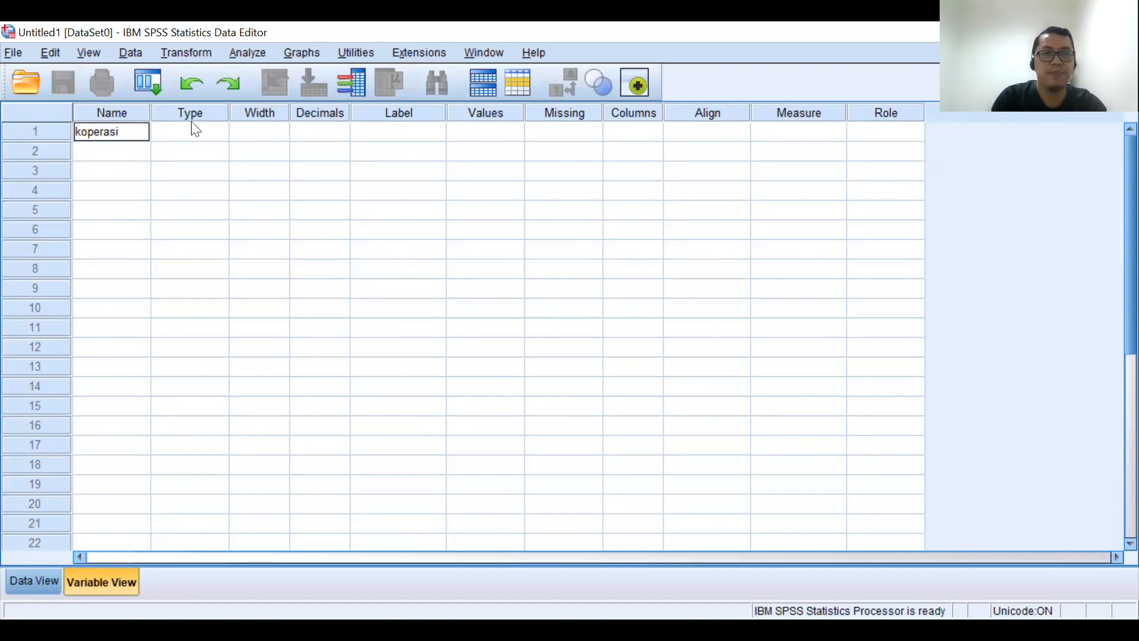
left_click(312, 150)
left_click(333, 133)
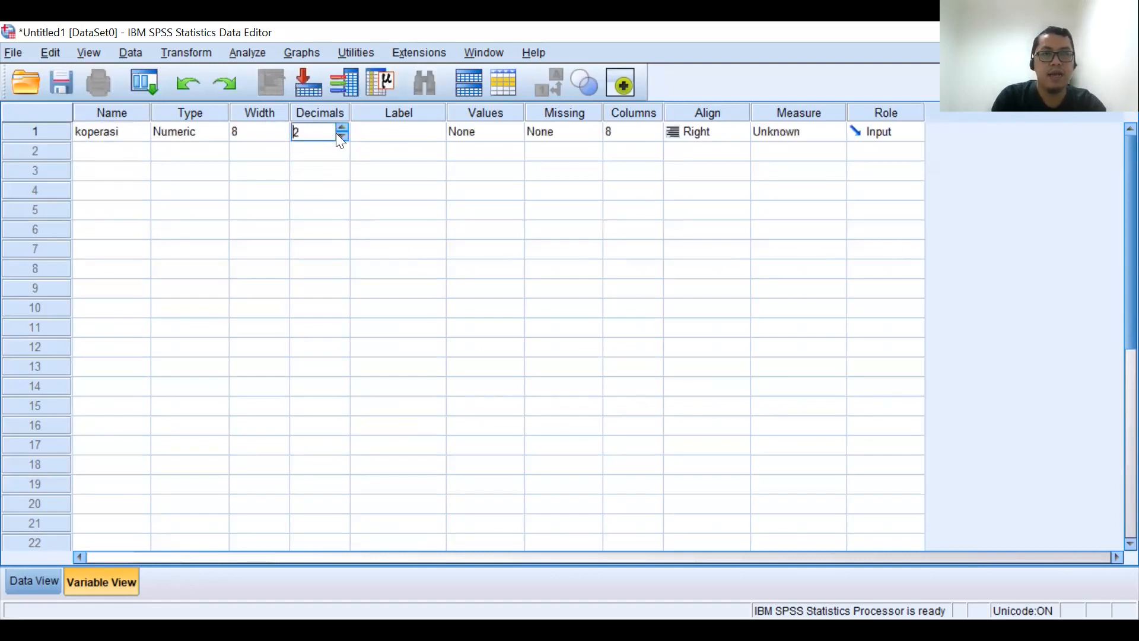
left_click(342, 136)
left_click(342, 136)
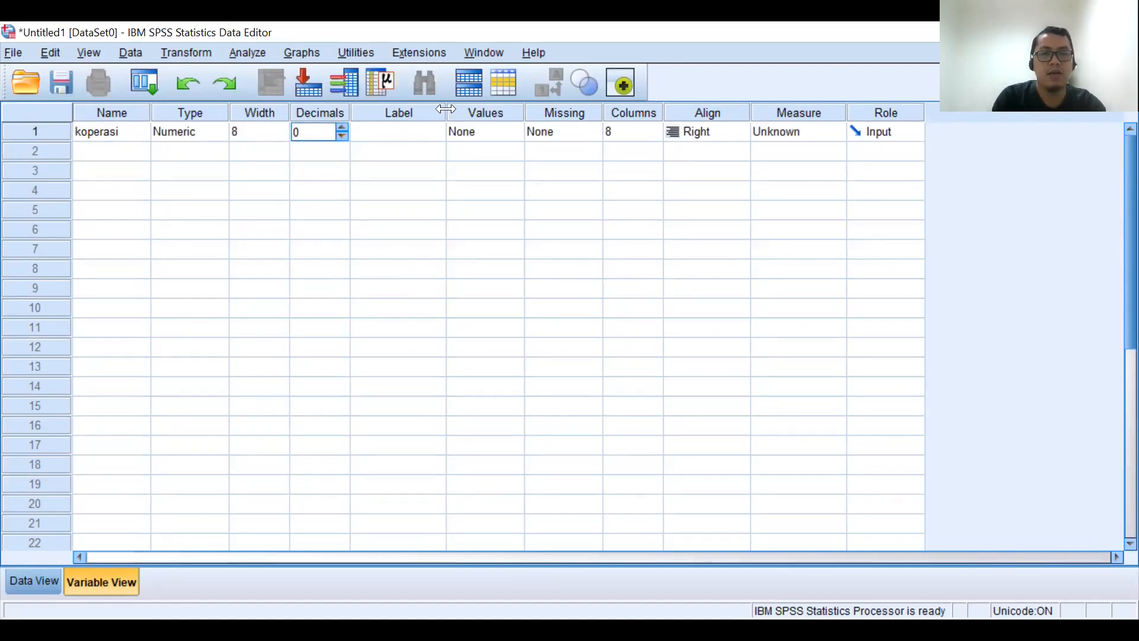
- Give the koperasi variable the label Nama Koperasi, adjusting the label column's width
left_click_drag(446, 109, 555, 109)
left_click(451, 136)
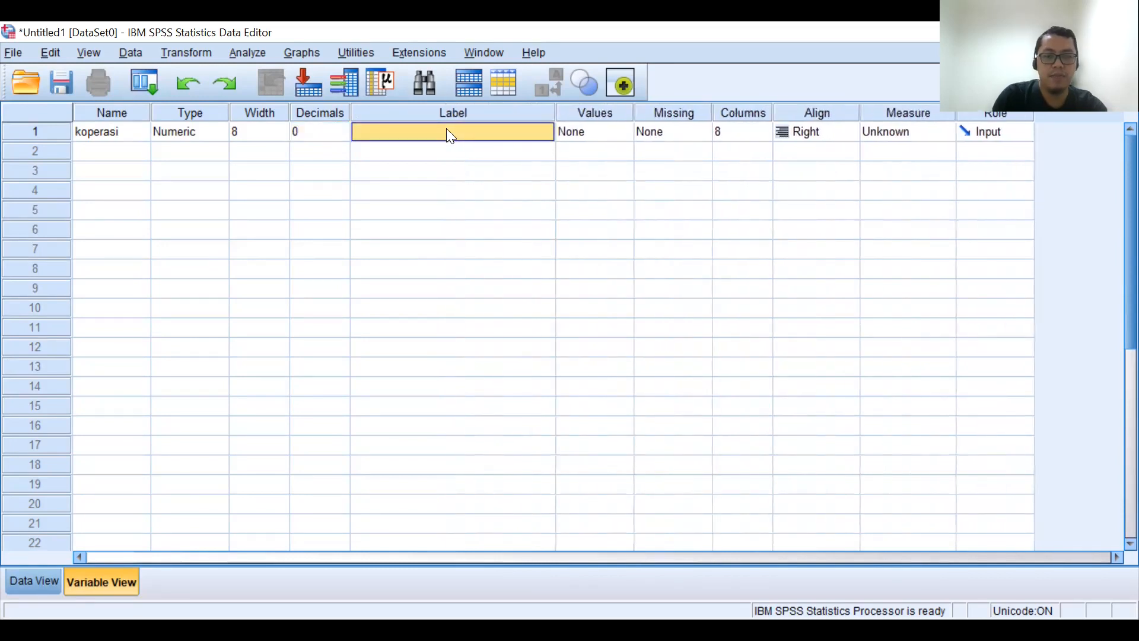
type("NAma")
key("BackSpace")
key("BackSpace")
key("BackSpace")
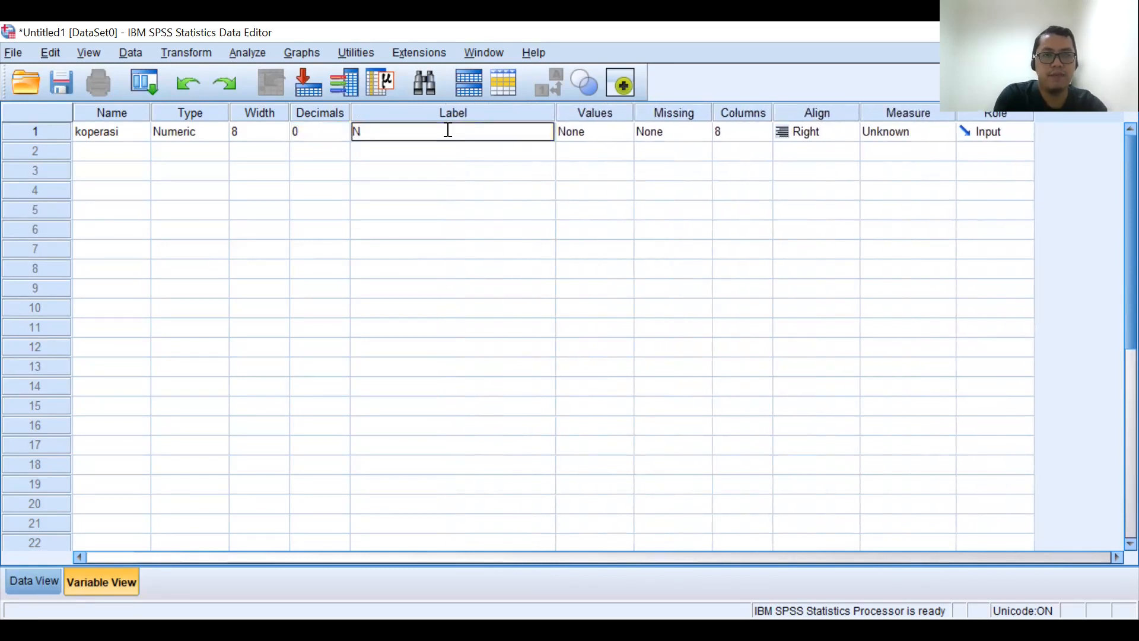
type("ama")
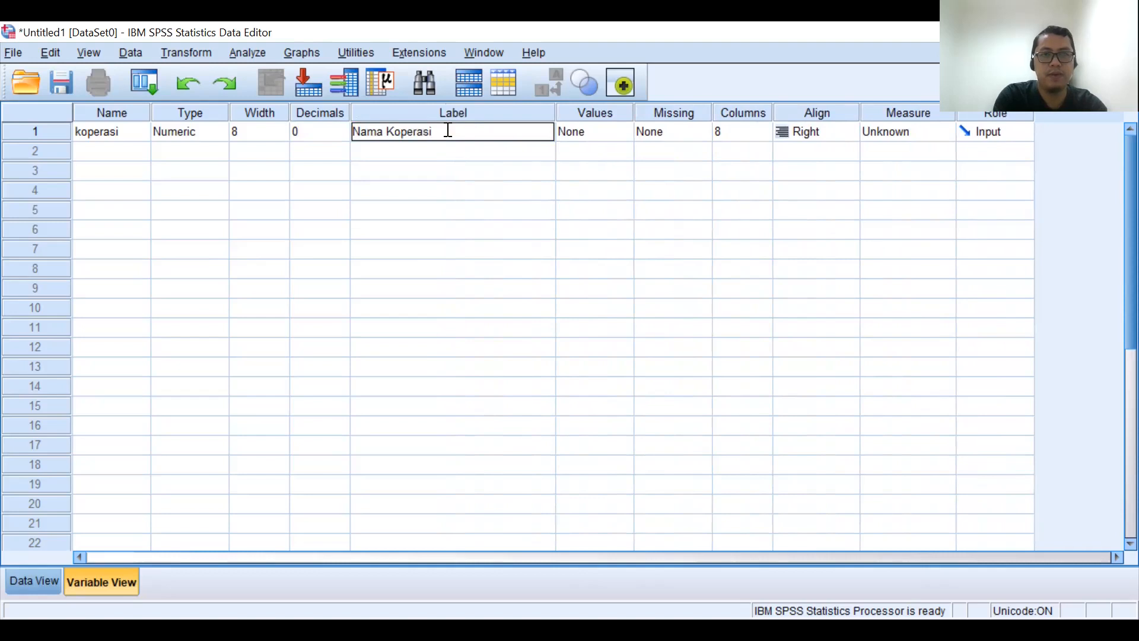
type(" Koperasi")
left_click(599, 179)
left_click_drag(552, 117, 487, 115)
- Add value labels to the koperasi variable: 1 = Koperasi Susu A and 2 = Koperasi Susu B
left_click(536, 138)
left_click(550, 134)
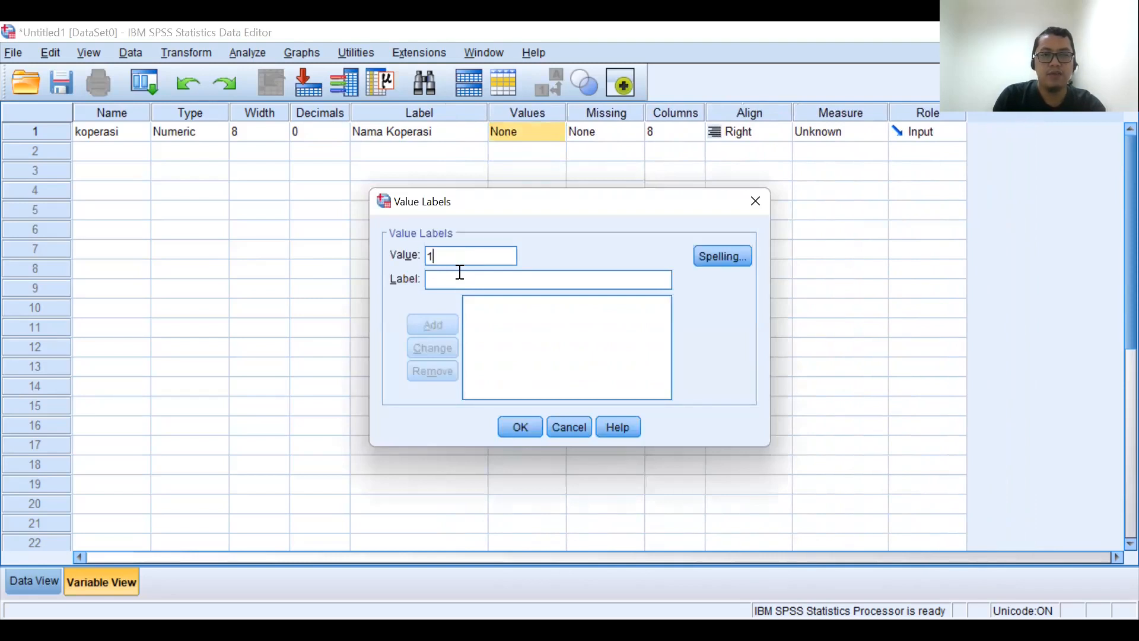
type("Koper")
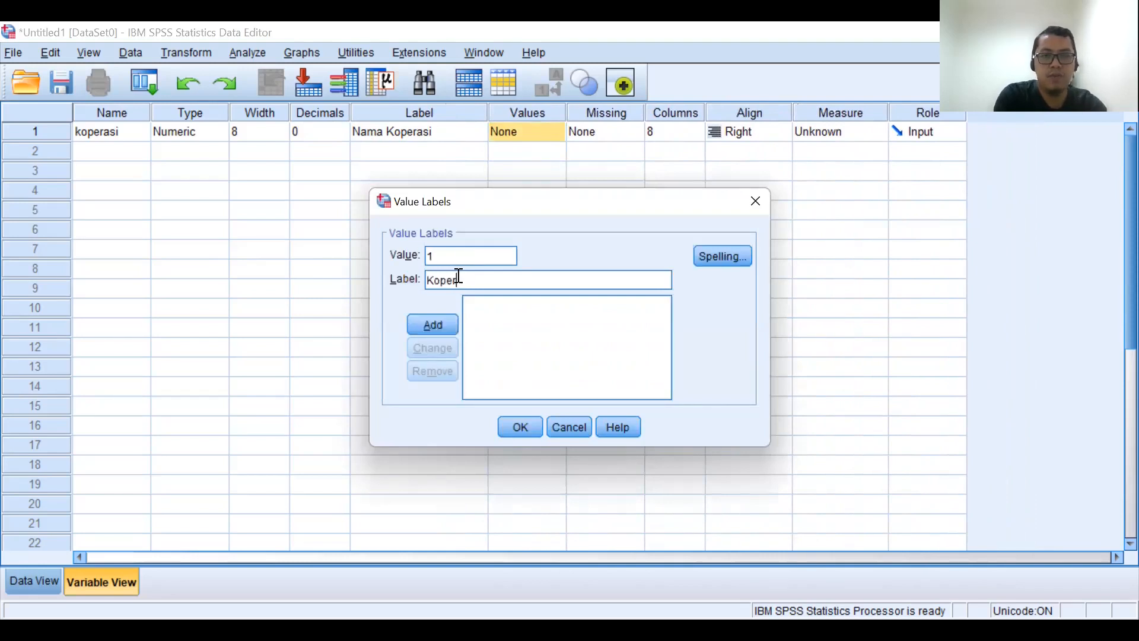
type("asi Susu A")
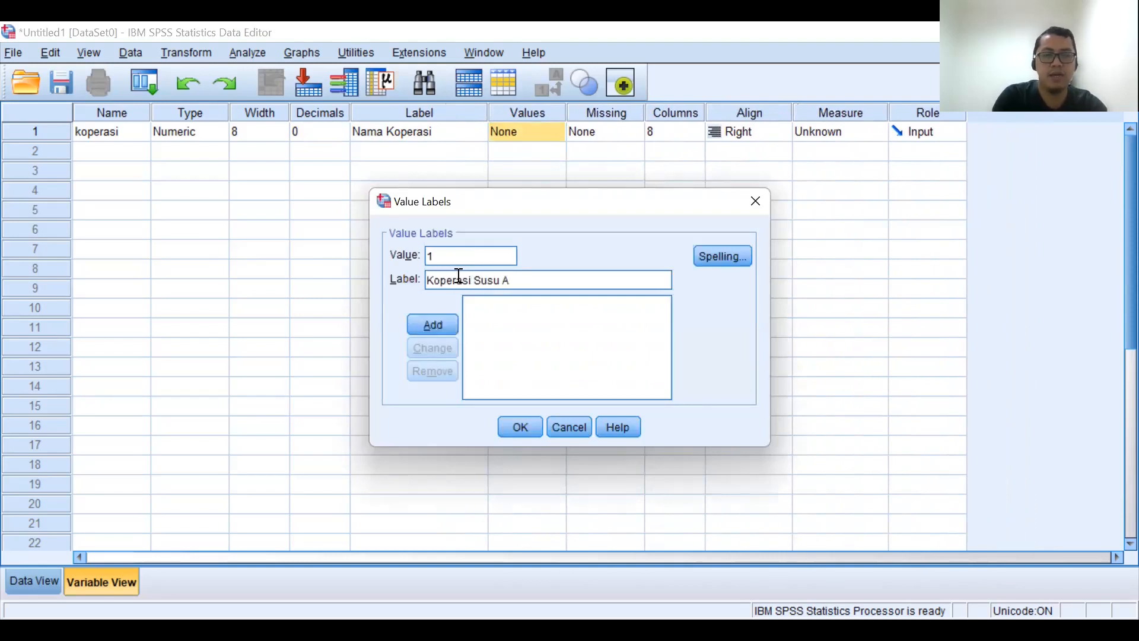
left_click(422, 330)
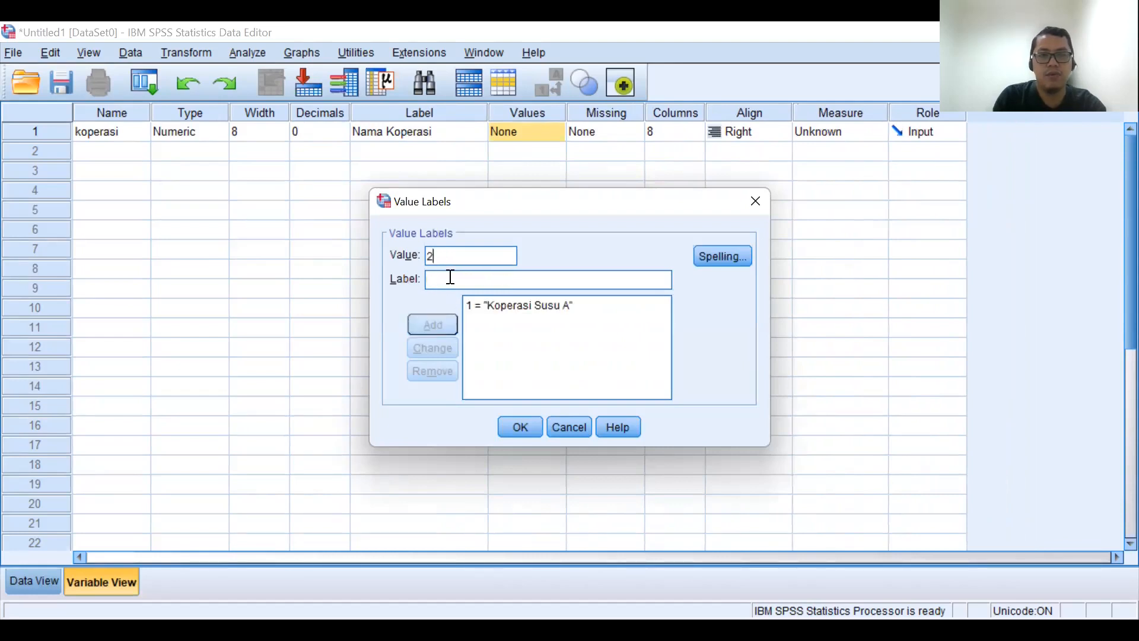
left_click(451, 277)
type("Koperasi Susu B")
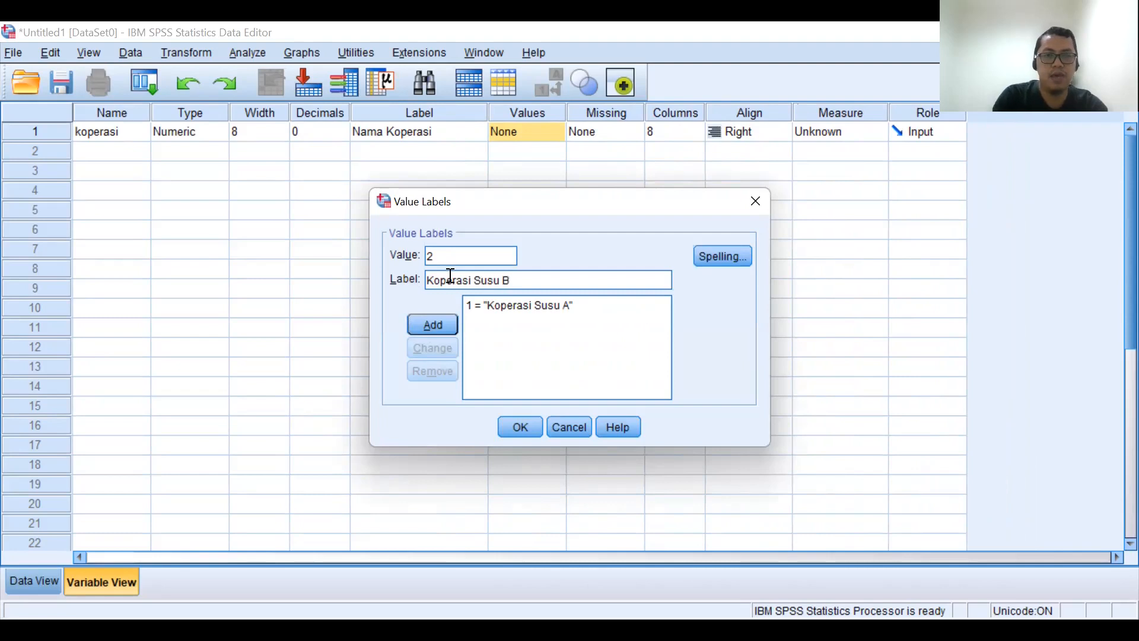
left_click(432, 321)
- Add the value label 3 = Koperasi Susu C to the koperasi variable
type("3")
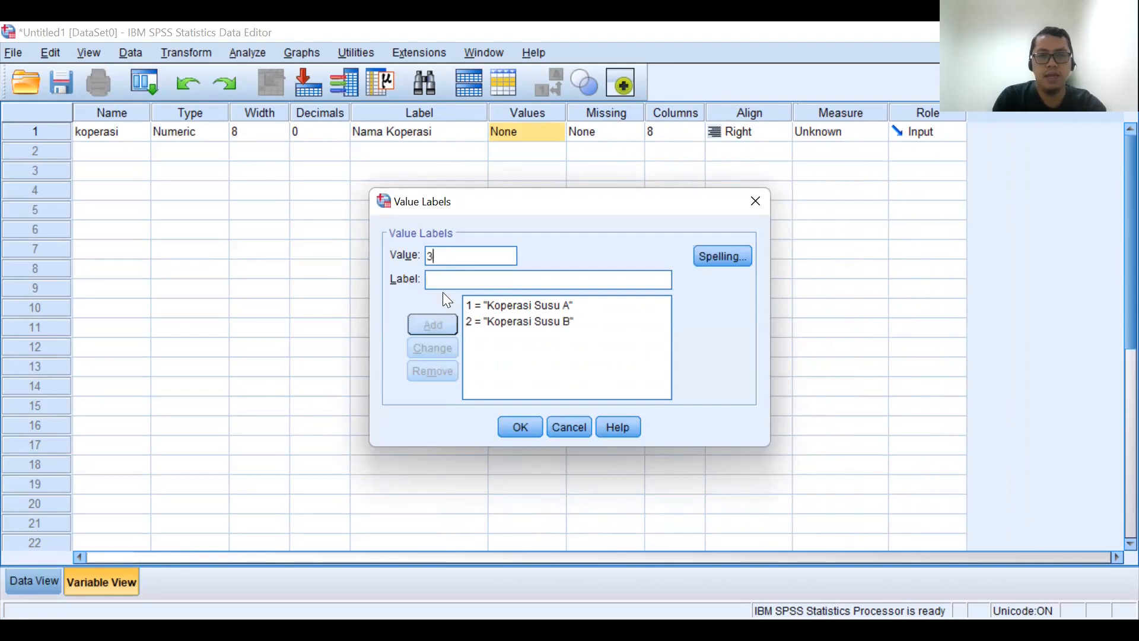
left_click(444, 285)
type("Kope")
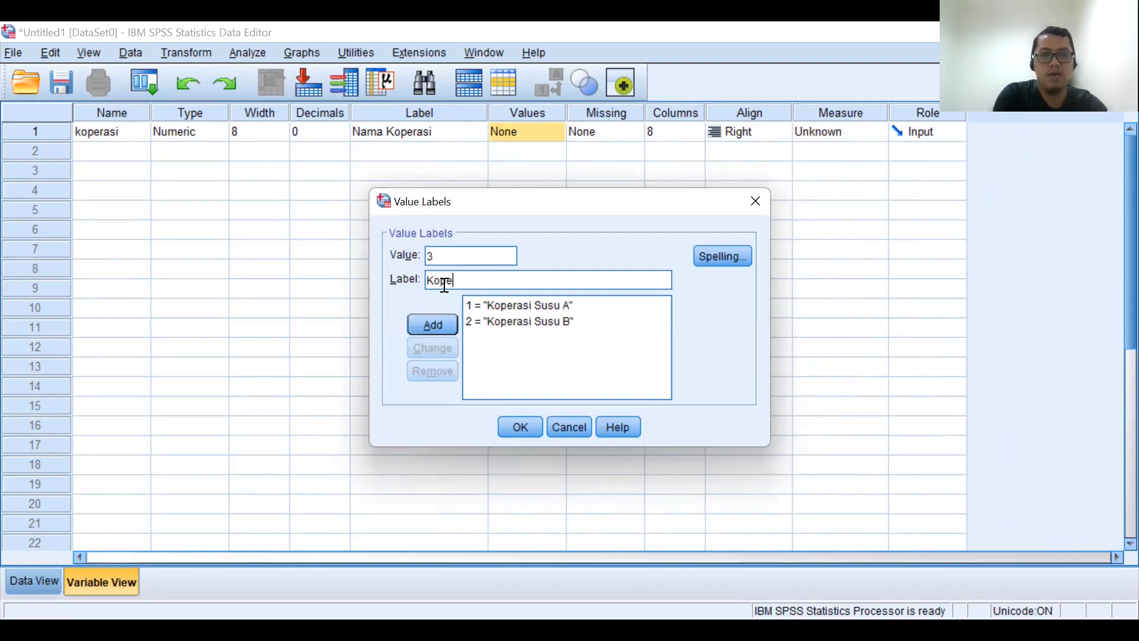
type("rasi susu")
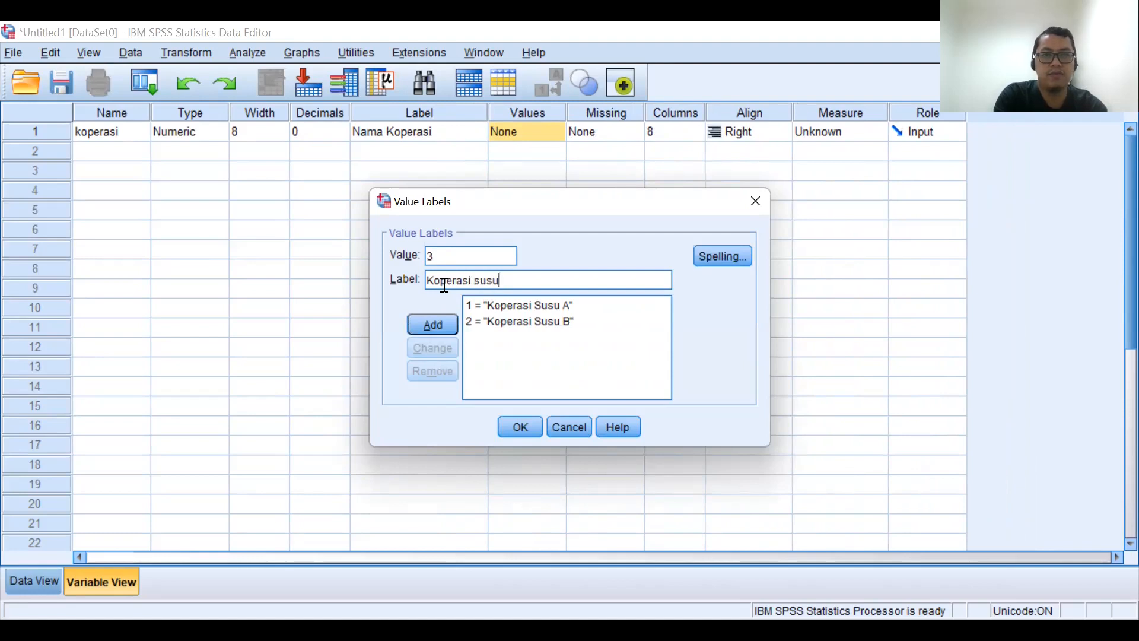
key("BackSpace")
key("BackSpace")
key("BackSpace")
key("BackSpace")
type("Susu C")
left_click(432, 326)
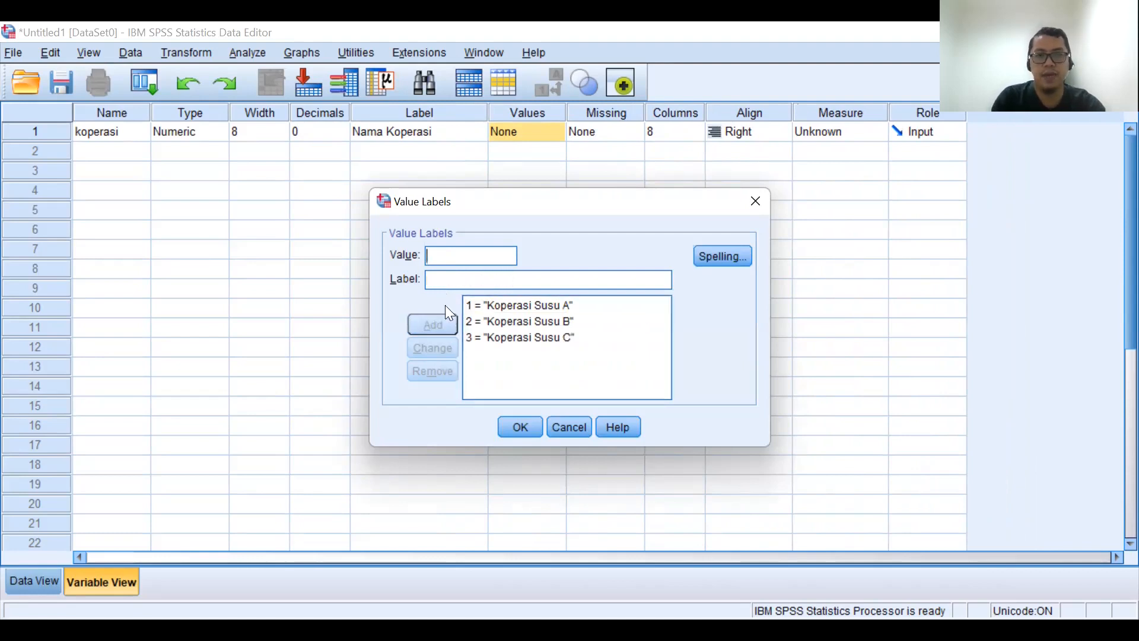
- Add the value label 4 = Koperasi Susu D and apply the koperasi variable's value labels
type("4")
left_click(444, 285)
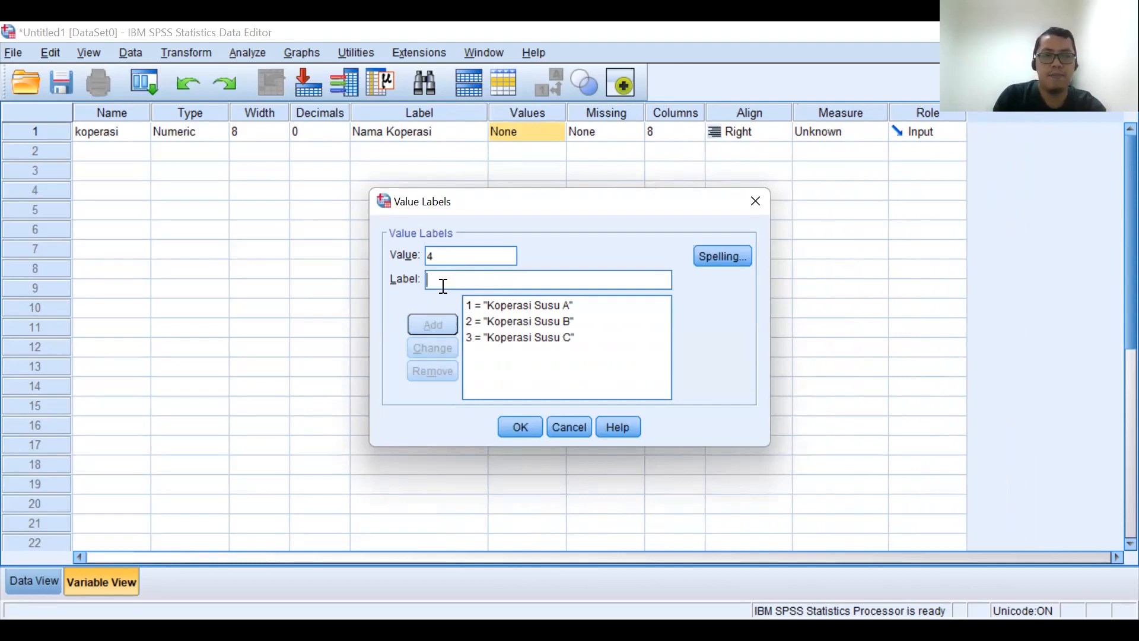
type("Koperasi")
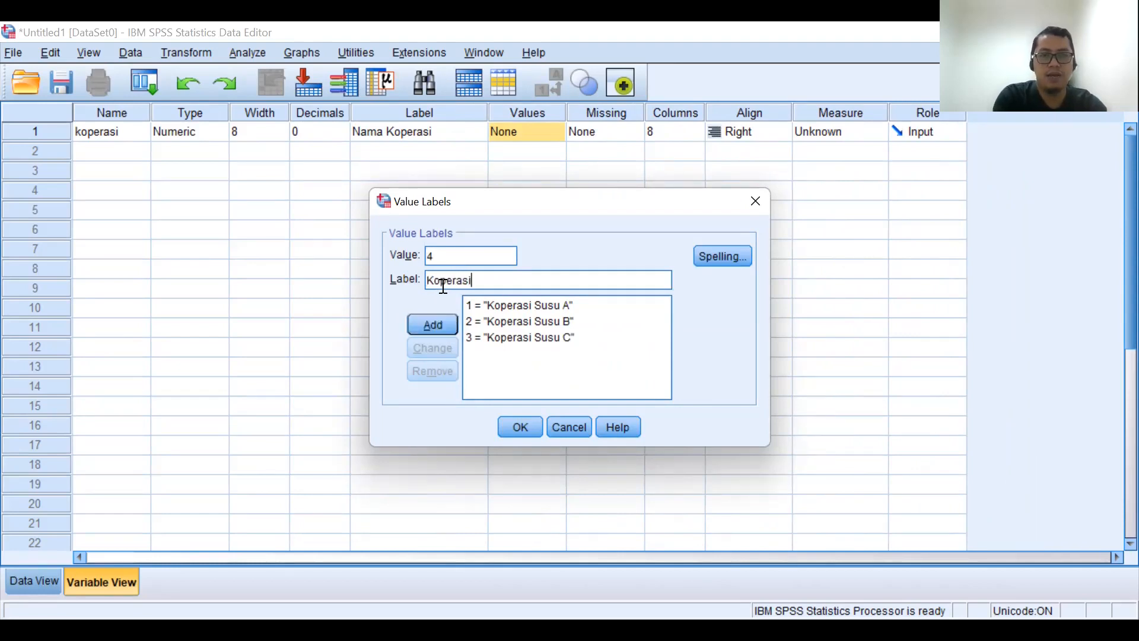
type(" Susu D")
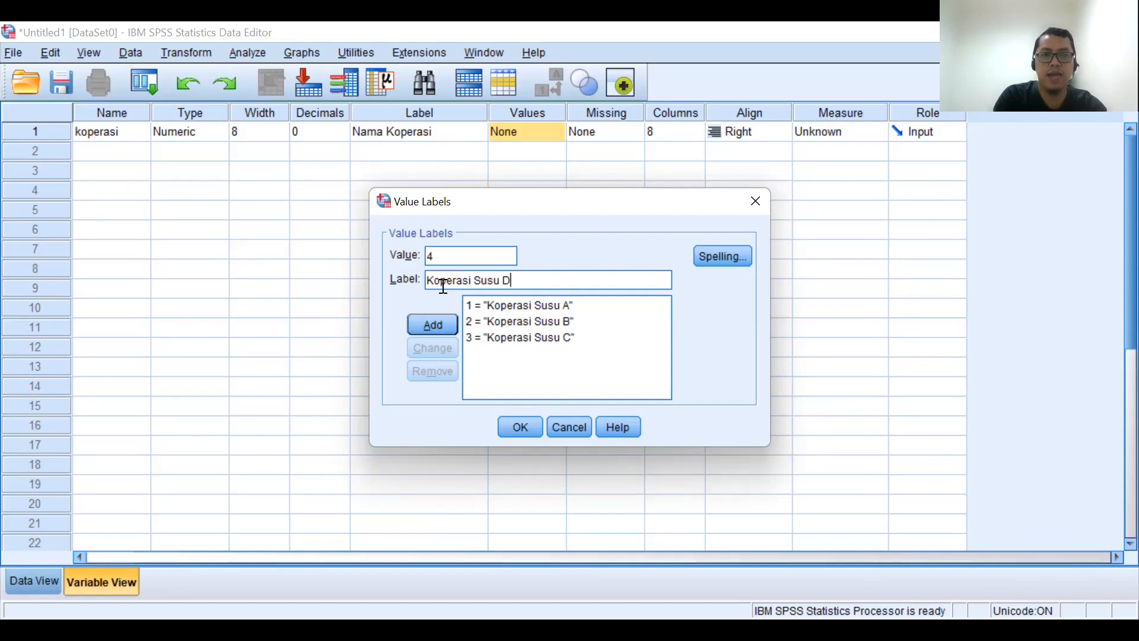
left_click(436, 325)
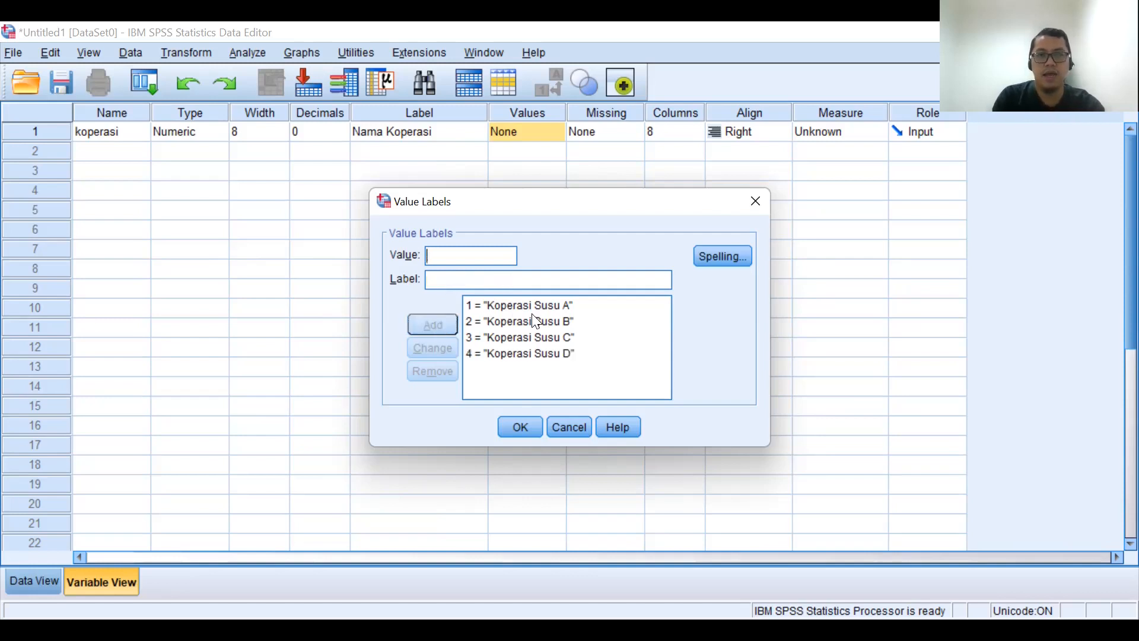
left_click(521, 426)
- Define a second variable named sales with 0 decimals
left_click(123, 151)
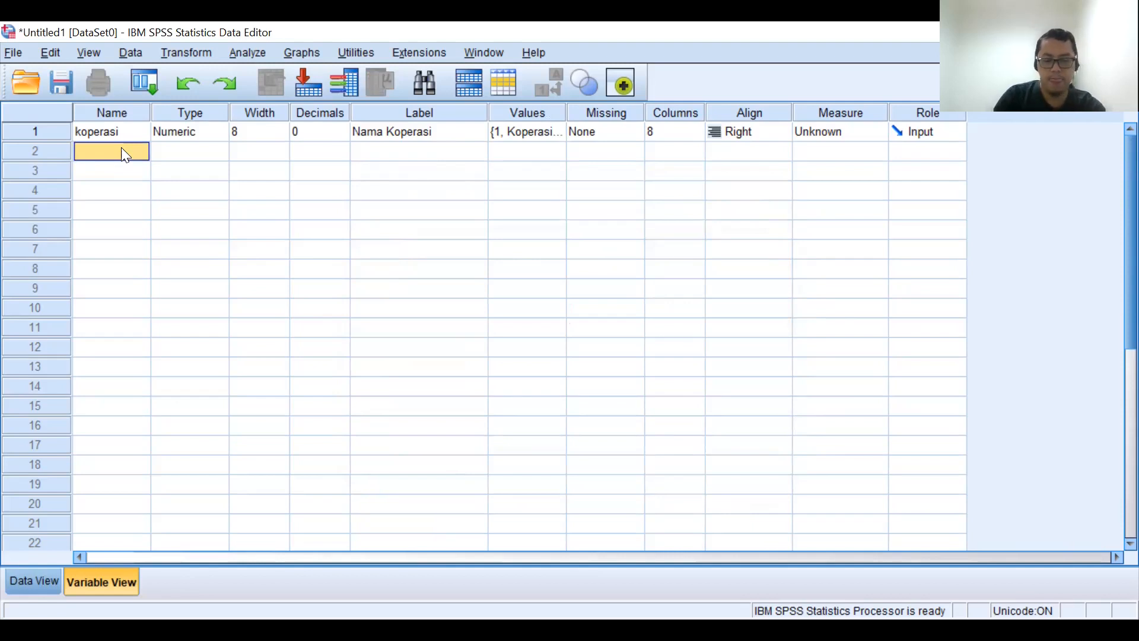
type("S")
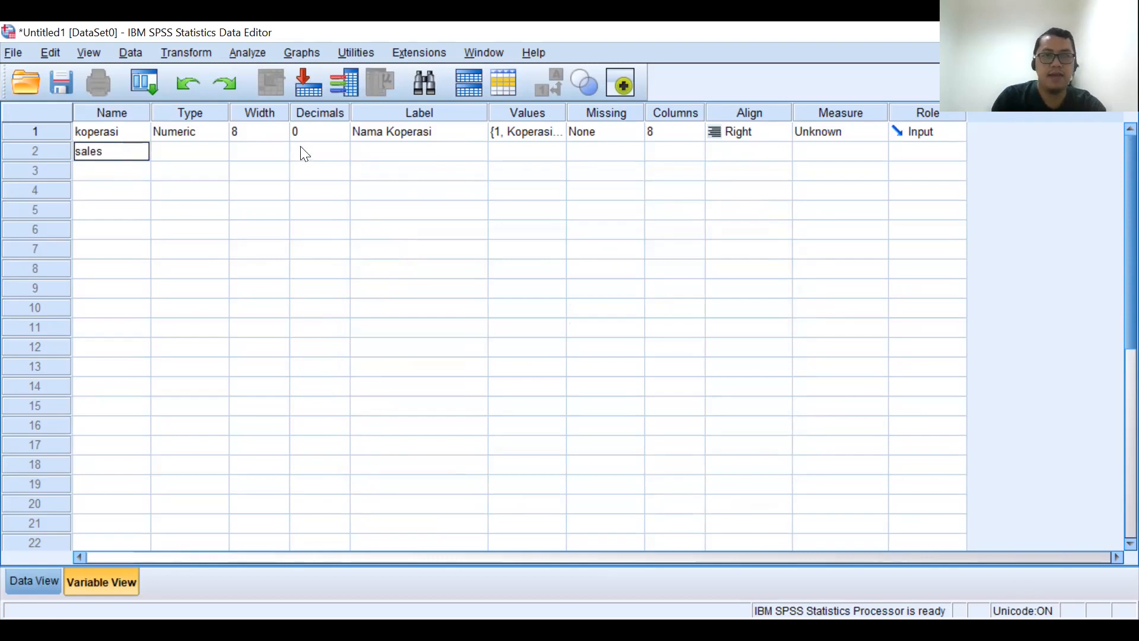
left_click(338, 153)
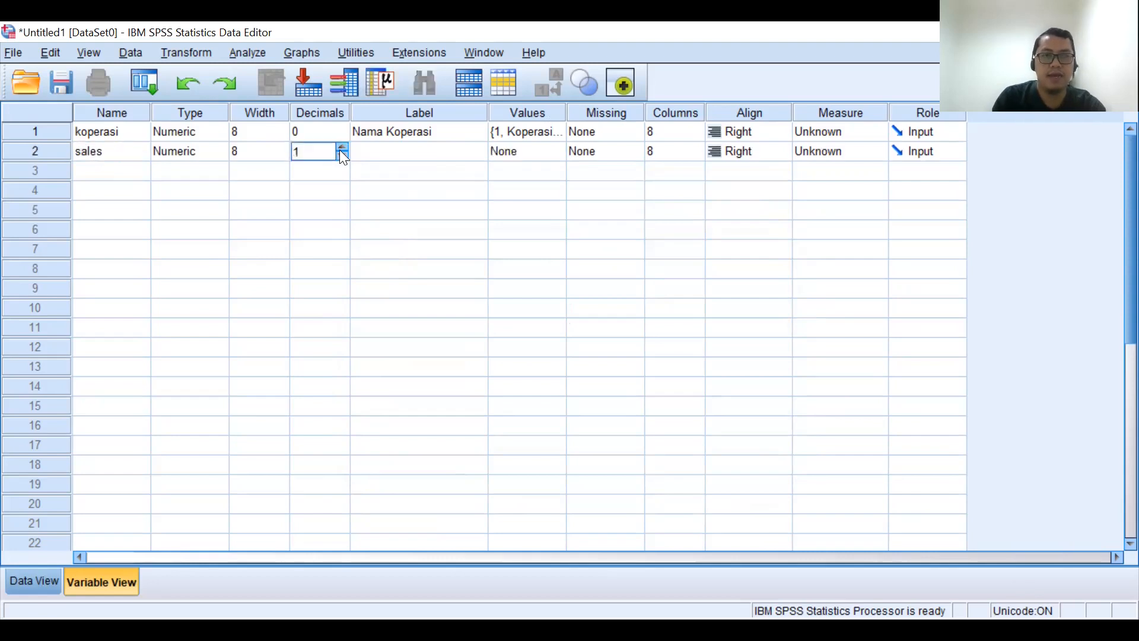
left_click(384, 156)
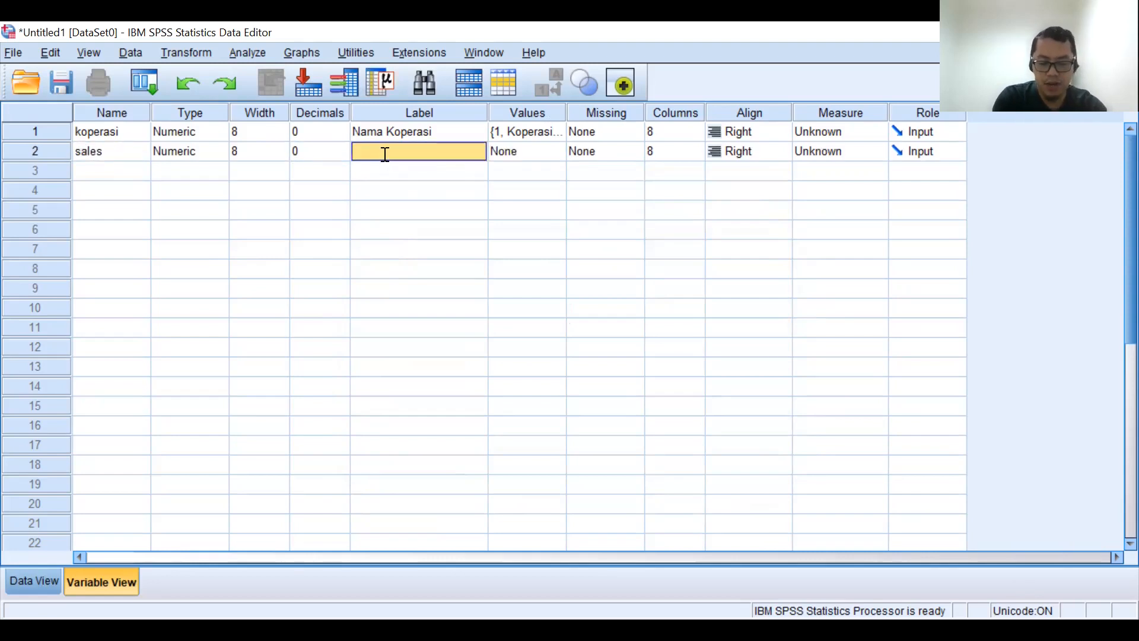
- Label the sales variable Penjualan Susu and extend the koperasi variable's label to Nama Koperasi Susu
type("Penjua")
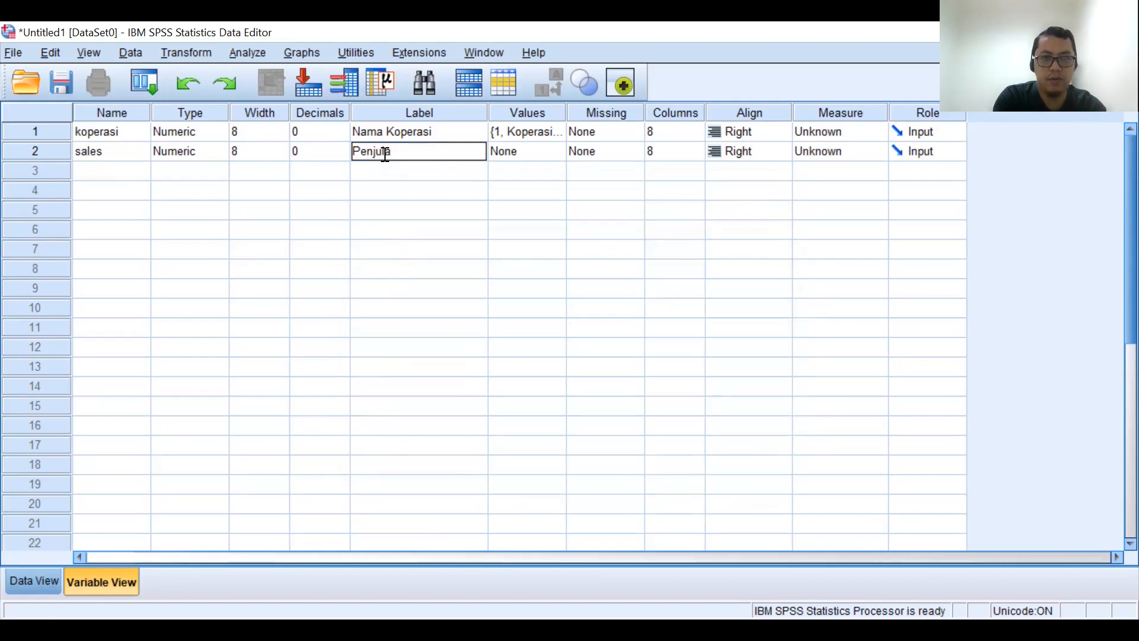
type("lan Susu")
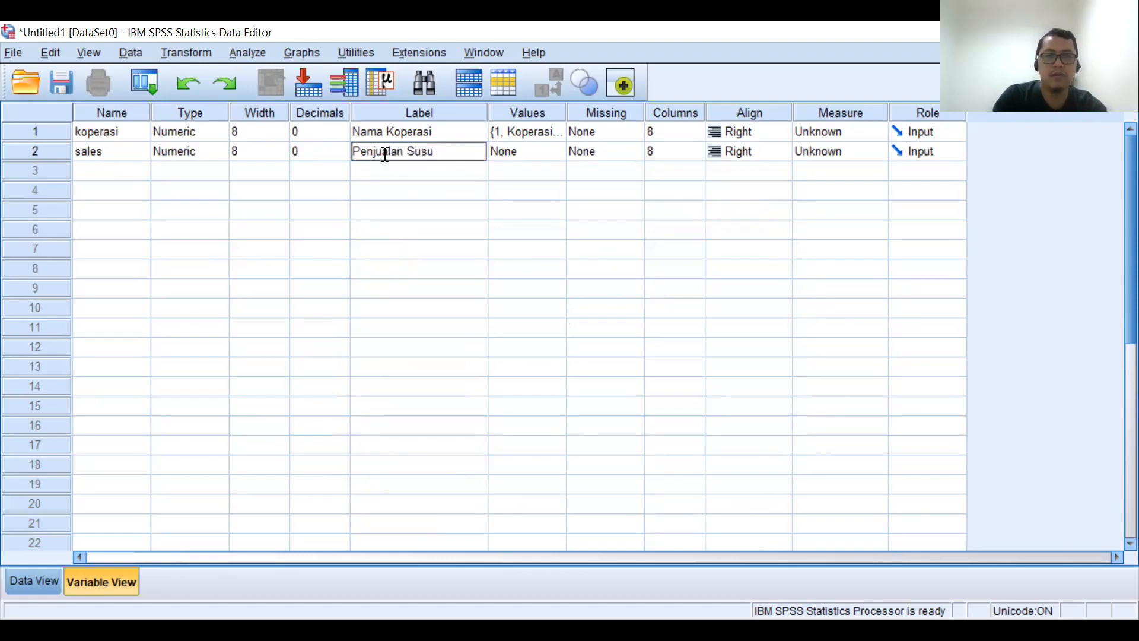
left_click(440, 135)
left_click(441, 136)
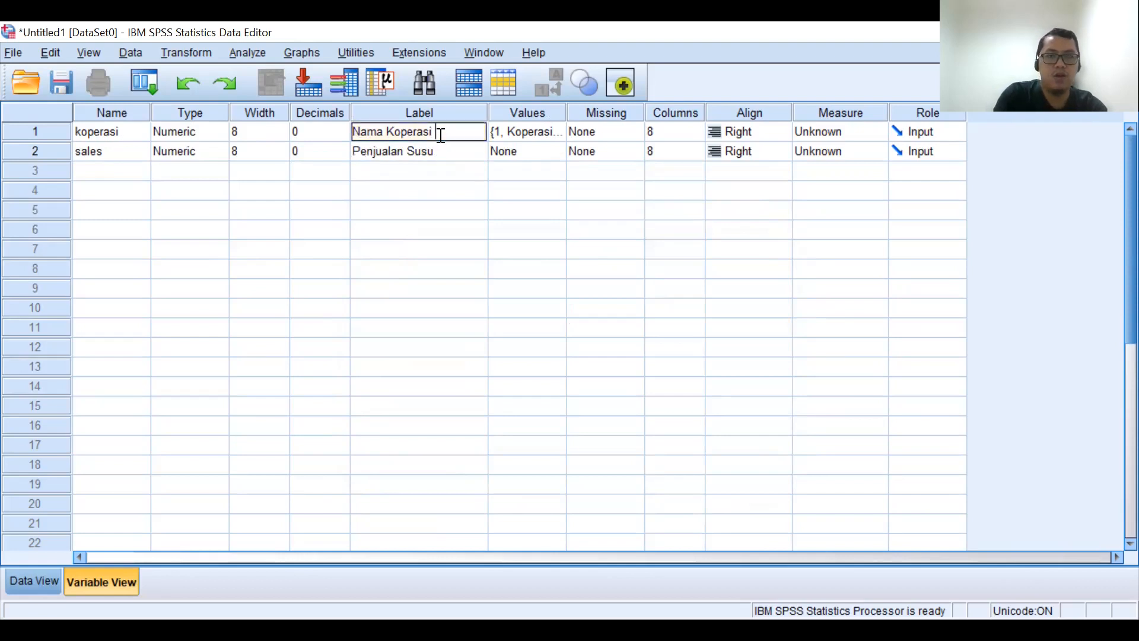
type("Susu")
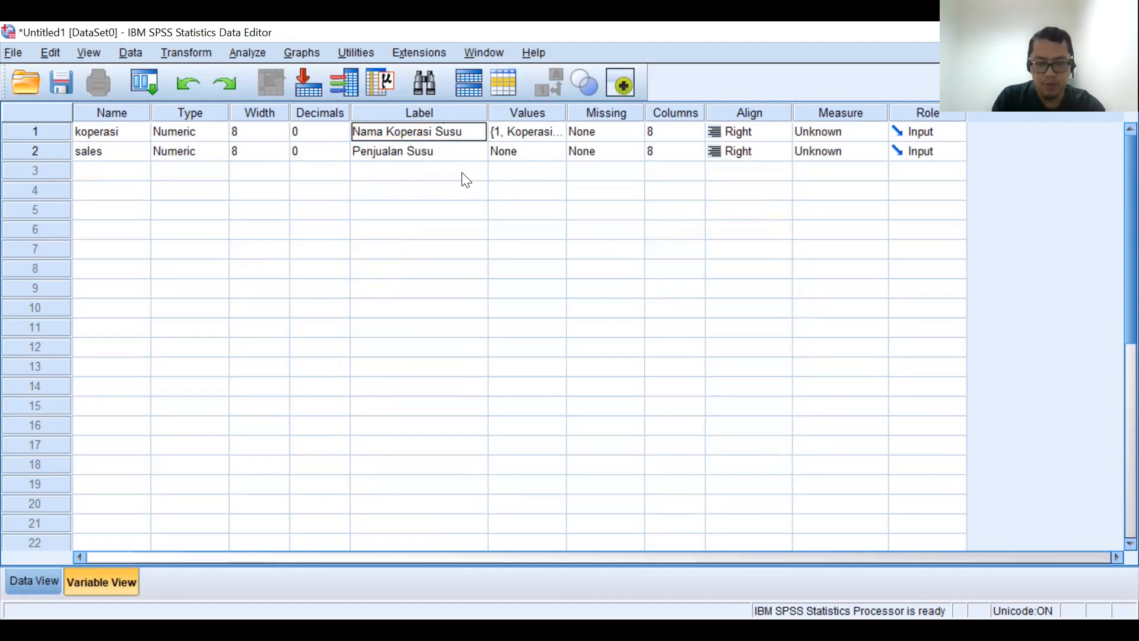
left_click(384, 173)
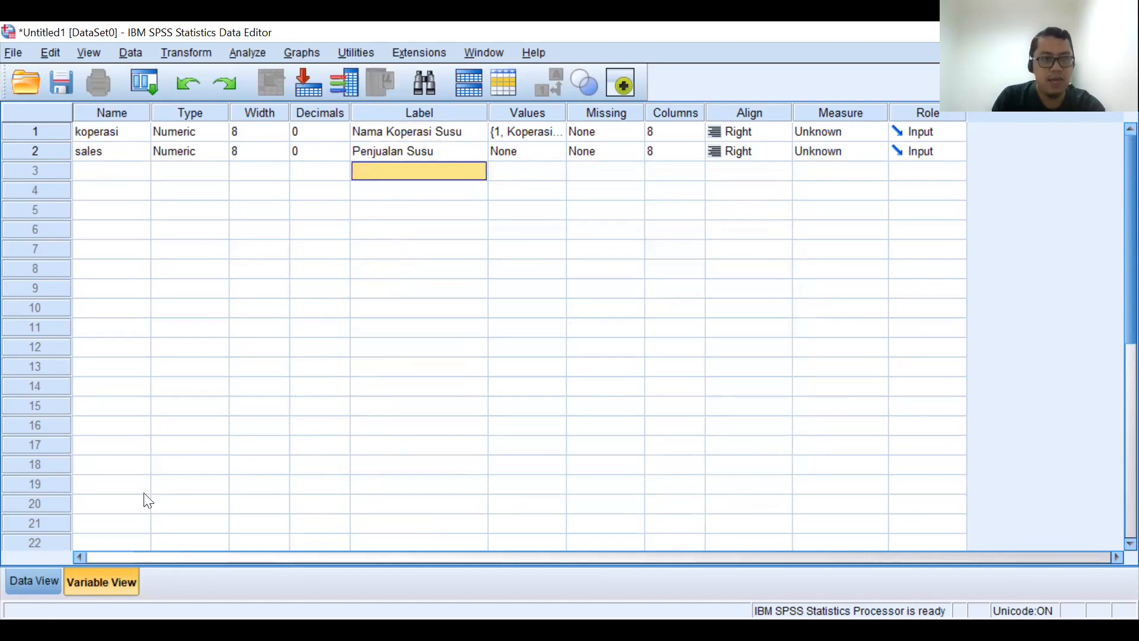
- Show the empty data grid, then switch to Excel and copy cells A3:B42 from the Tabulasi Data sheet
left_click(27, 586)
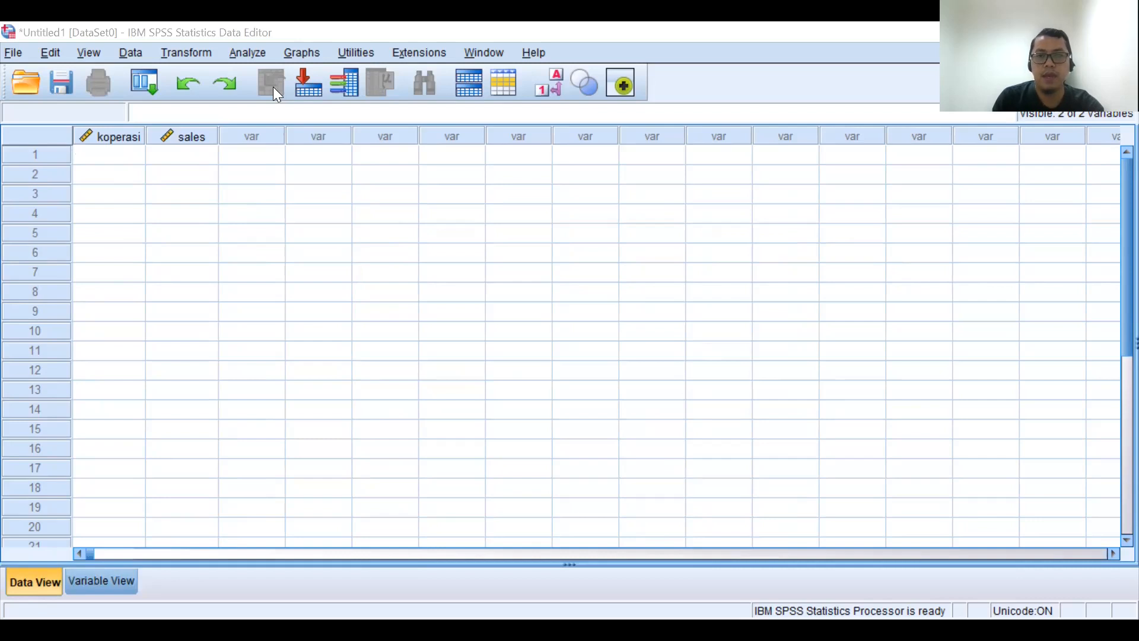
key("alt+Tab")
left_click(115, 304)
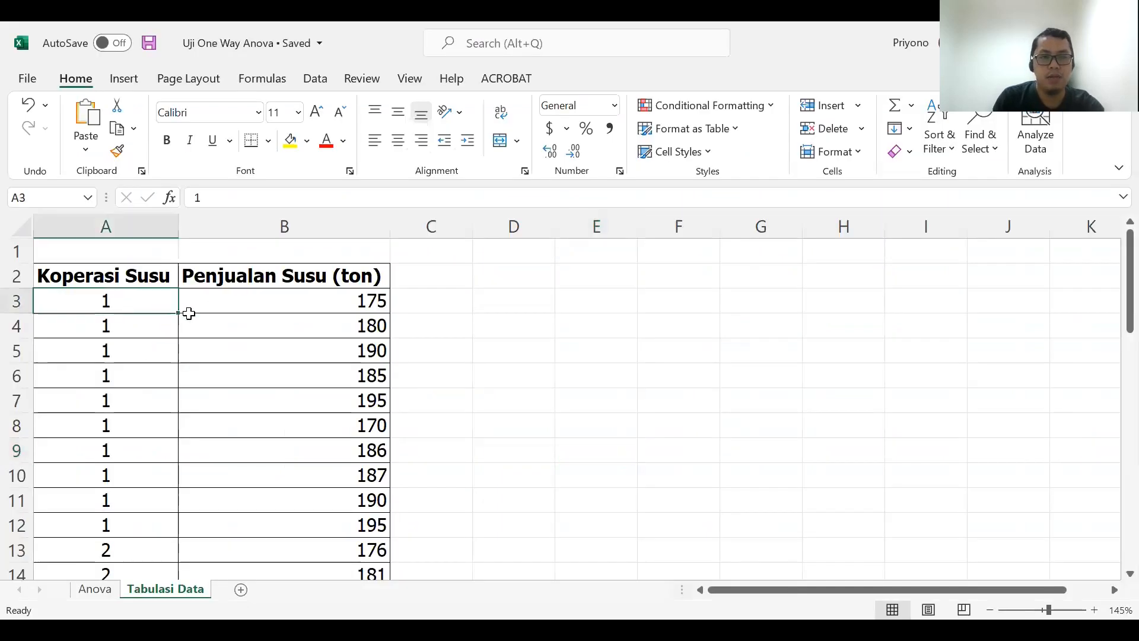
left_click_drag(189, 313, 240, 603)
left_click_drag(242, 591, 249, 532)
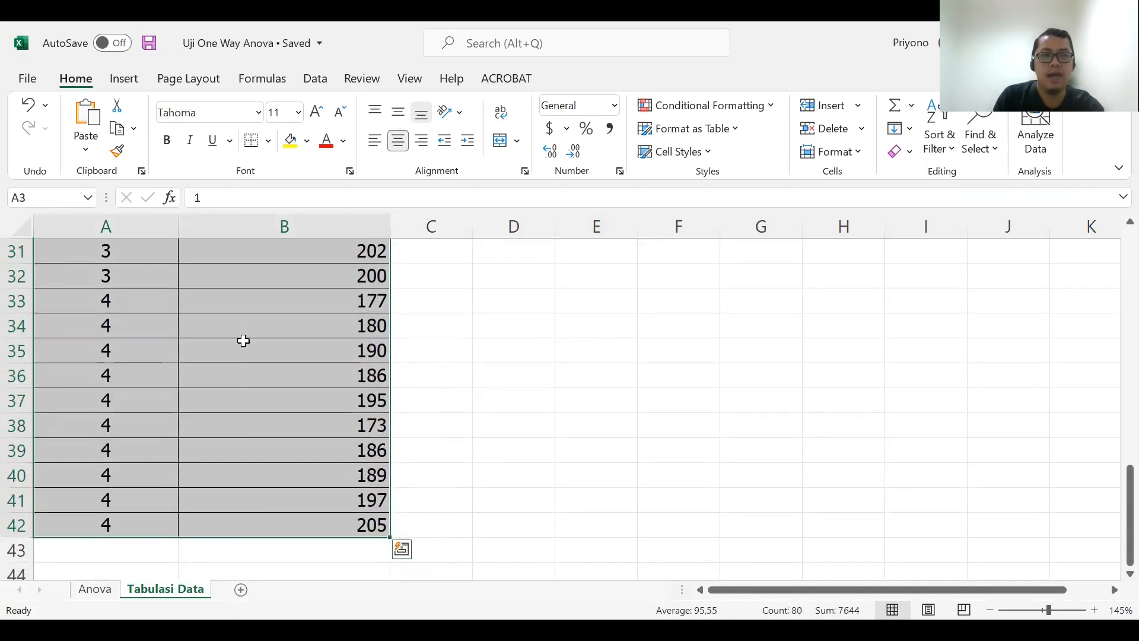
right_click(244, 302)
left_click(287, 145)
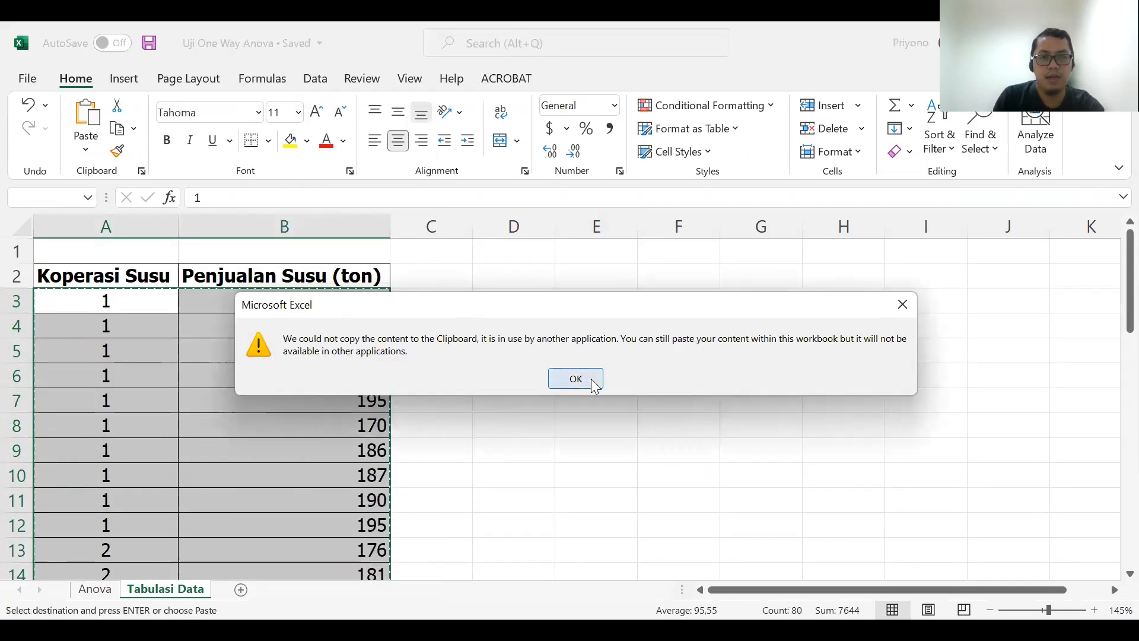
left_click(575, 379)
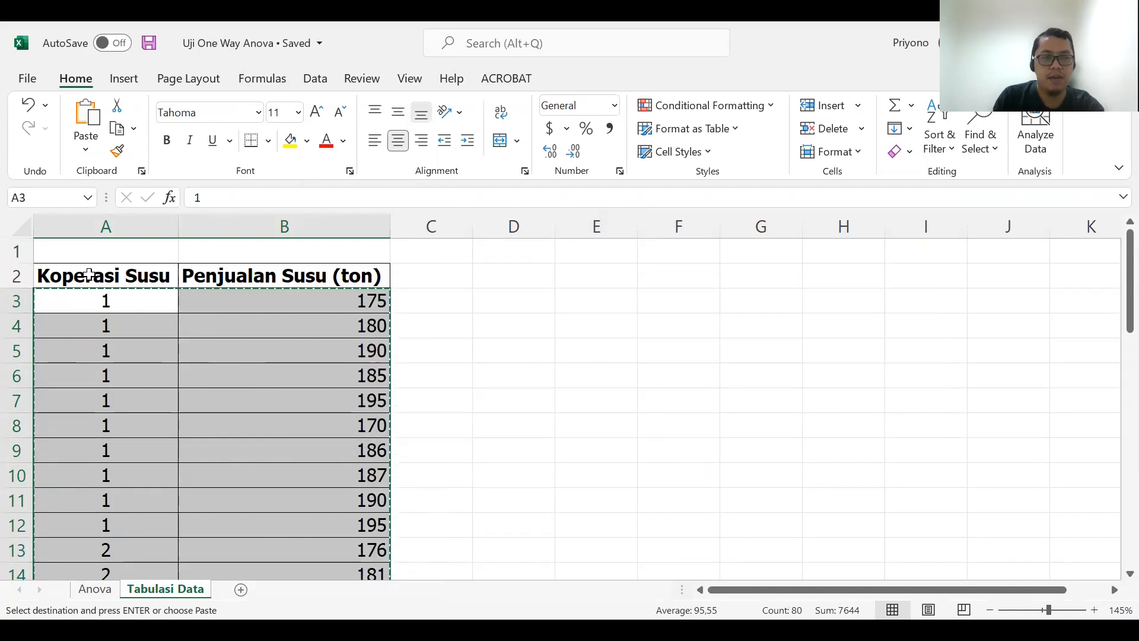
left_click_drag(82, 298, 285, 591)
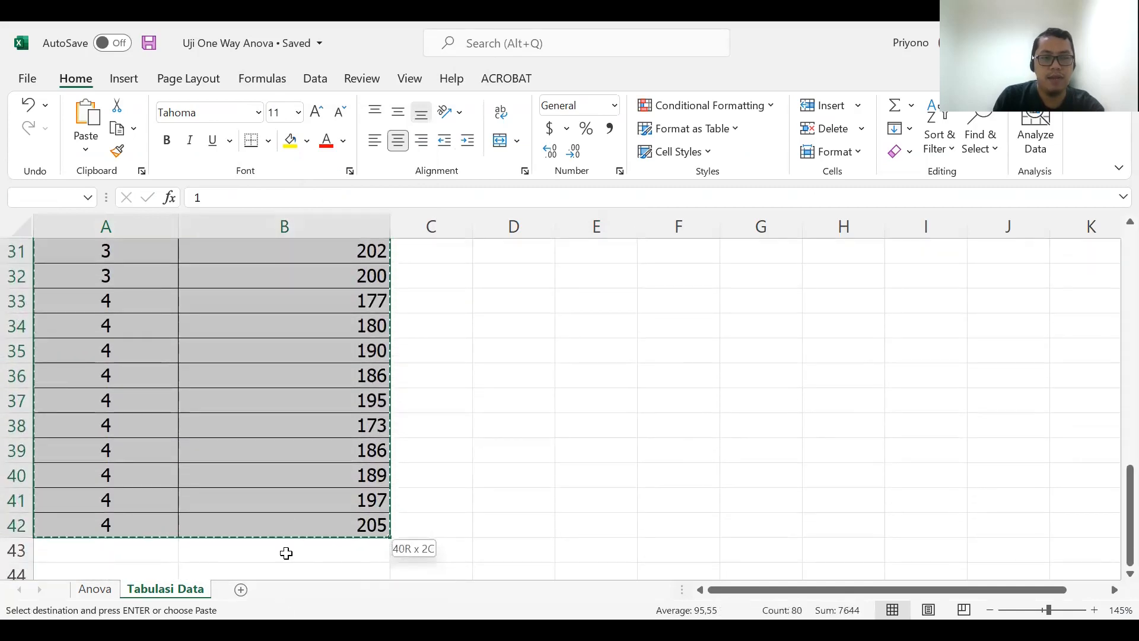
right_click(270, 297)
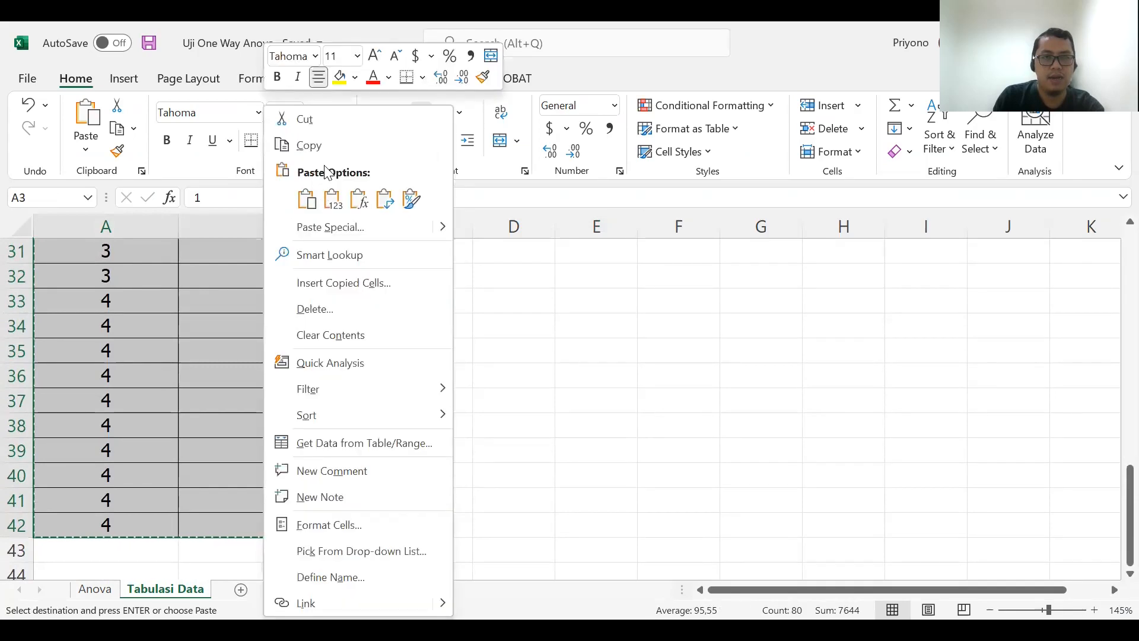
left_click(328, 147)
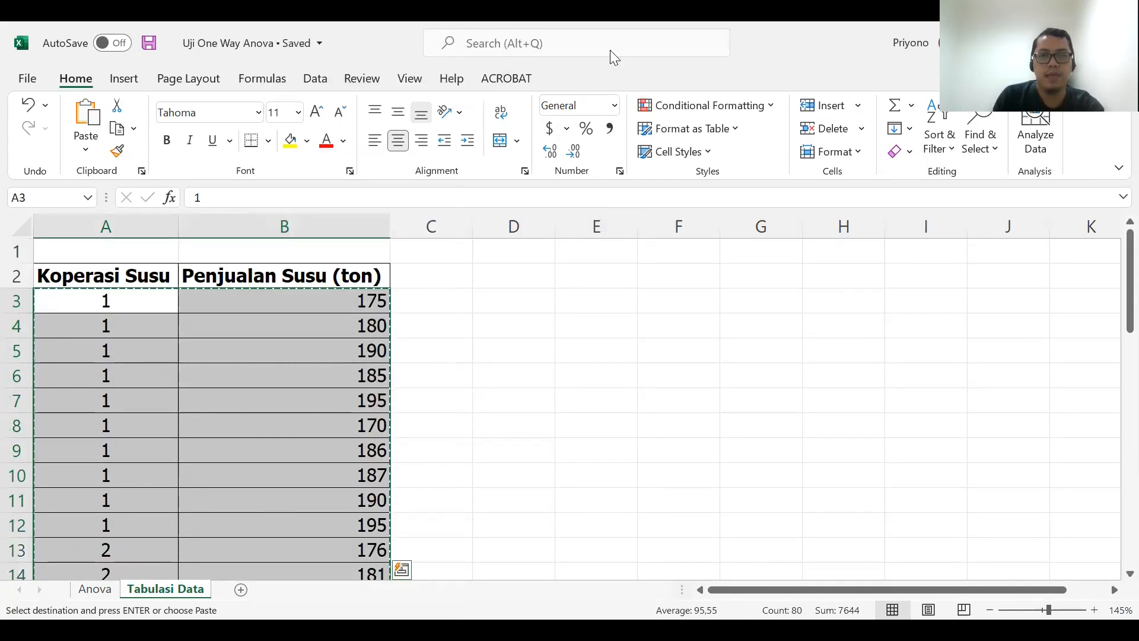
- Switch back to SPSS and paste the copied data into the koperasi and sales columns, starting at row 1
key("alt+Tab")
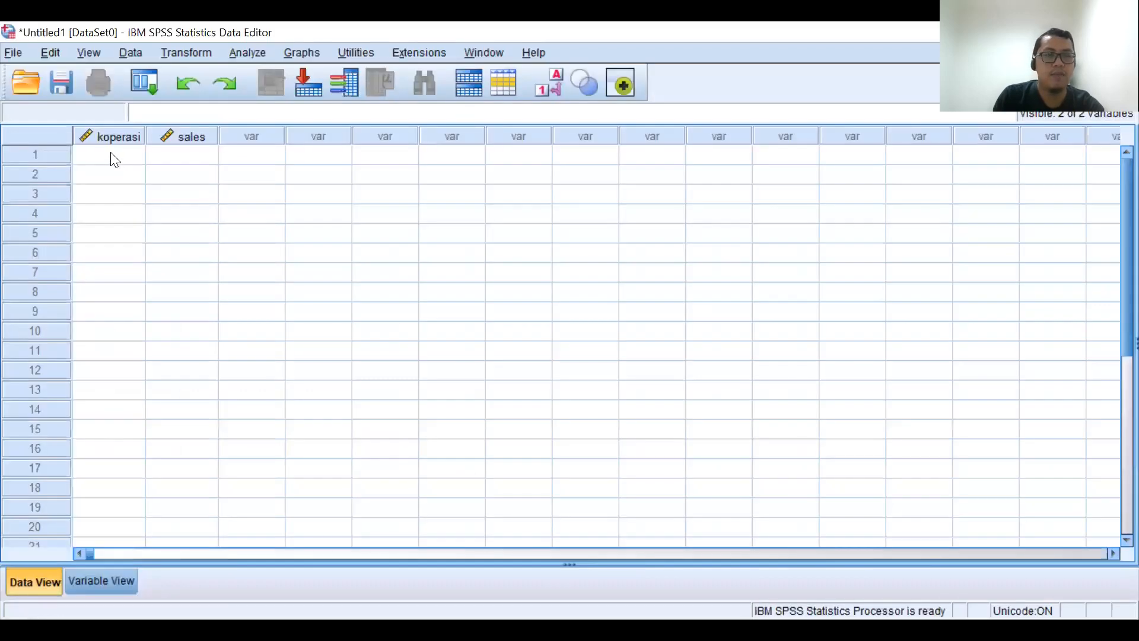
left_click(110, 152)
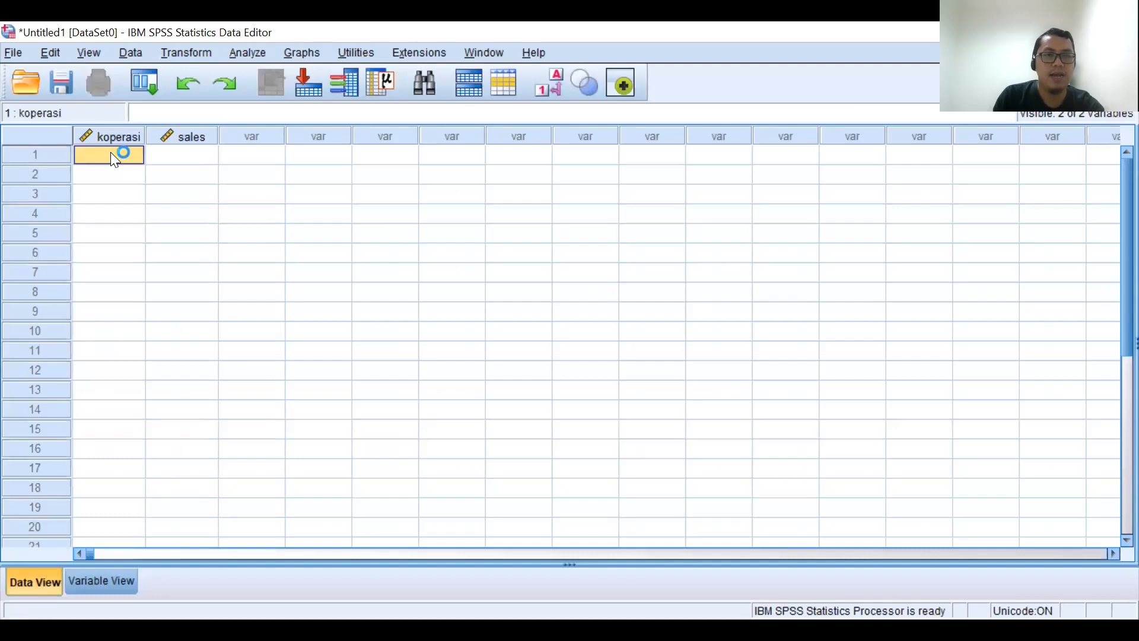
right_click(111, 152)
left_click(155, 255)
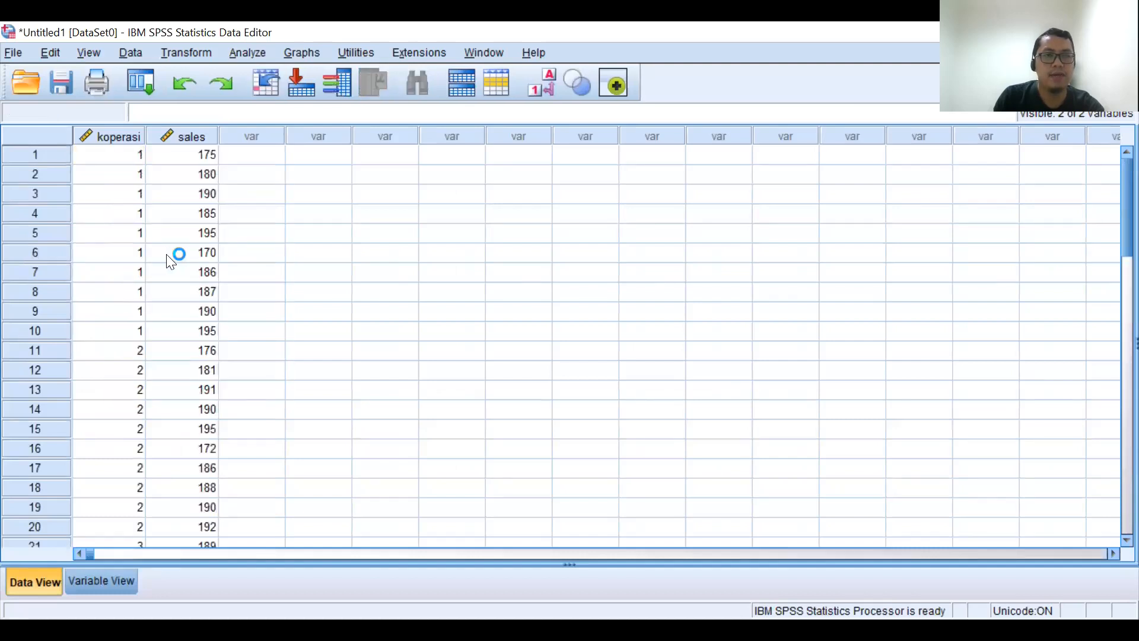
scroll(235, 314, "down", 7)
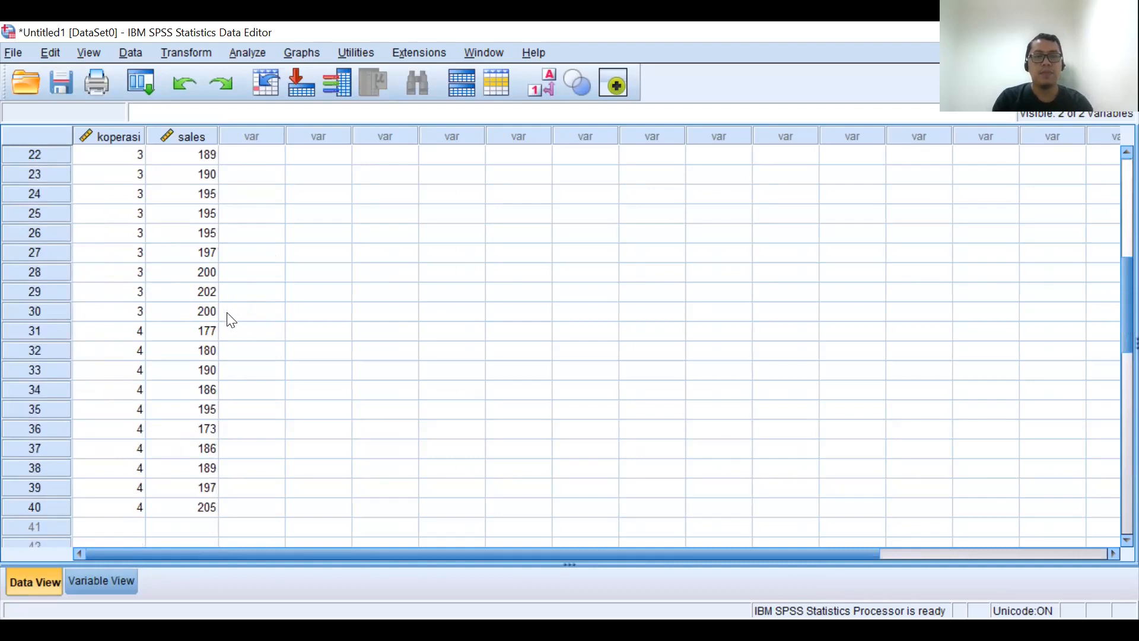
scroll(232, 324, "up", 5)
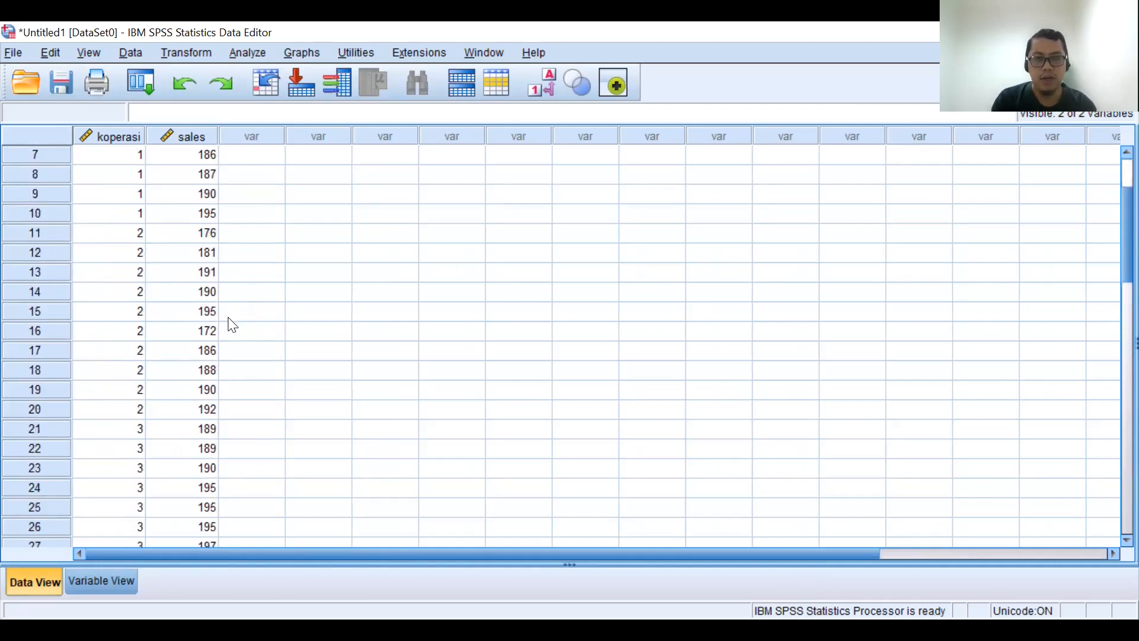
scroll(232, 324, "up", 2)
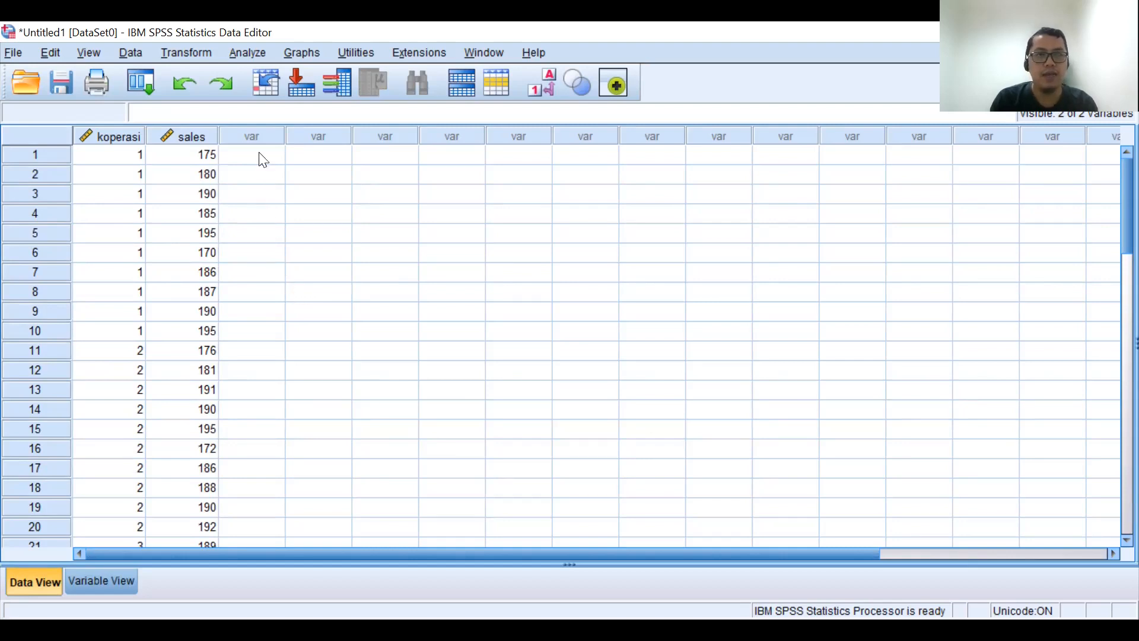
- Set up a One-Way ANOVA with Penjualan Susu as the dependent variable and Nama Koperasi Susu as the factor
left_click(254, 57)
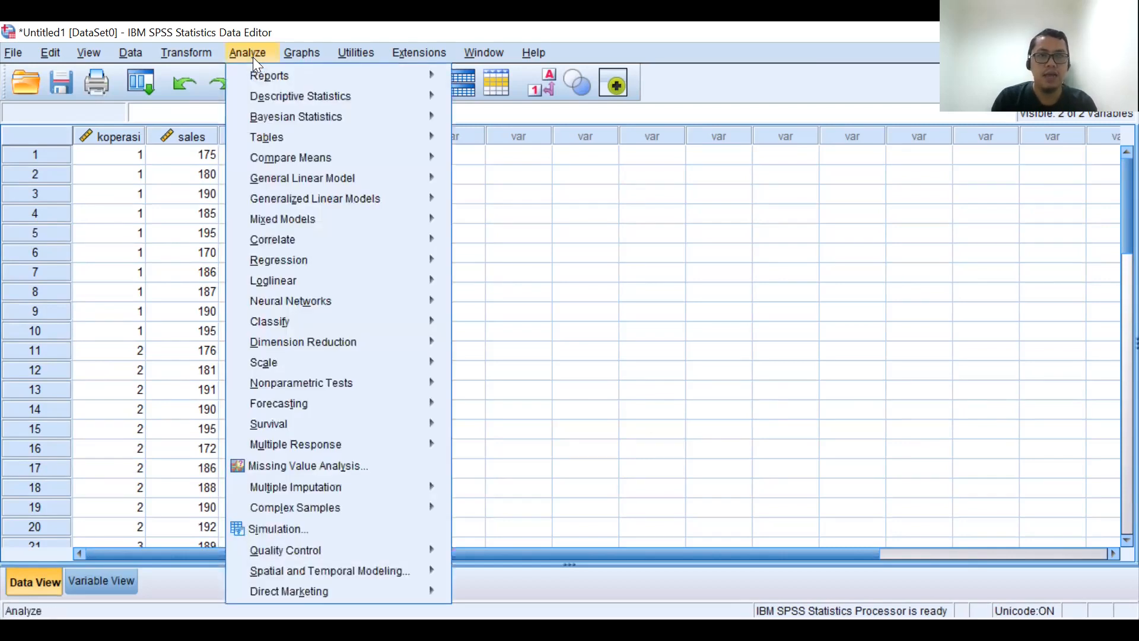
mouse_move(279, 122)
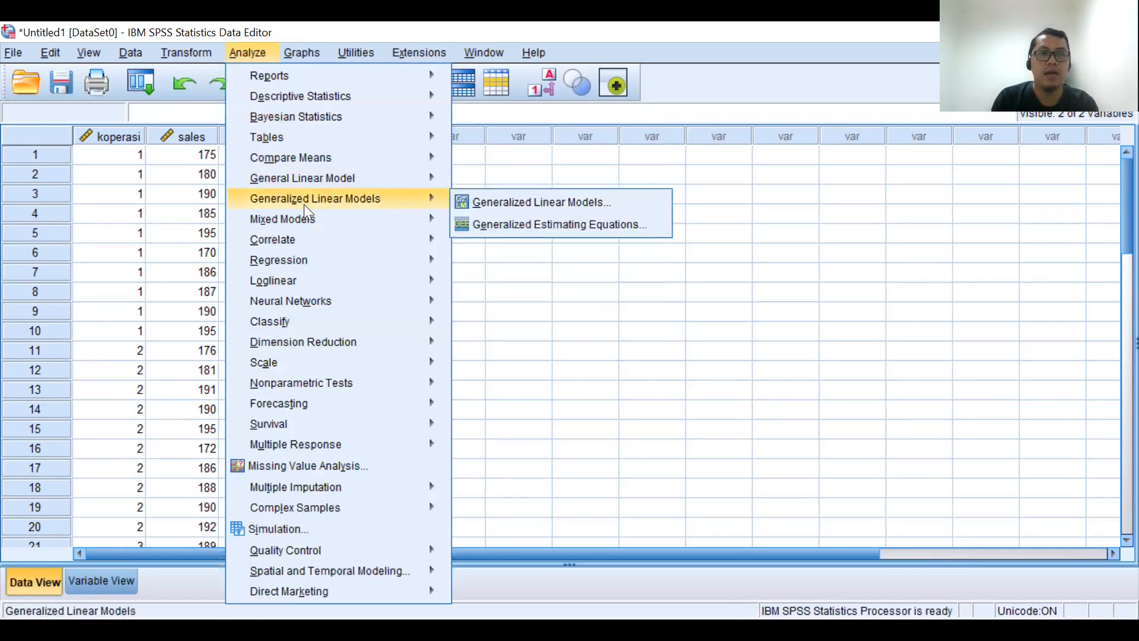
mouse_move(323, 157)
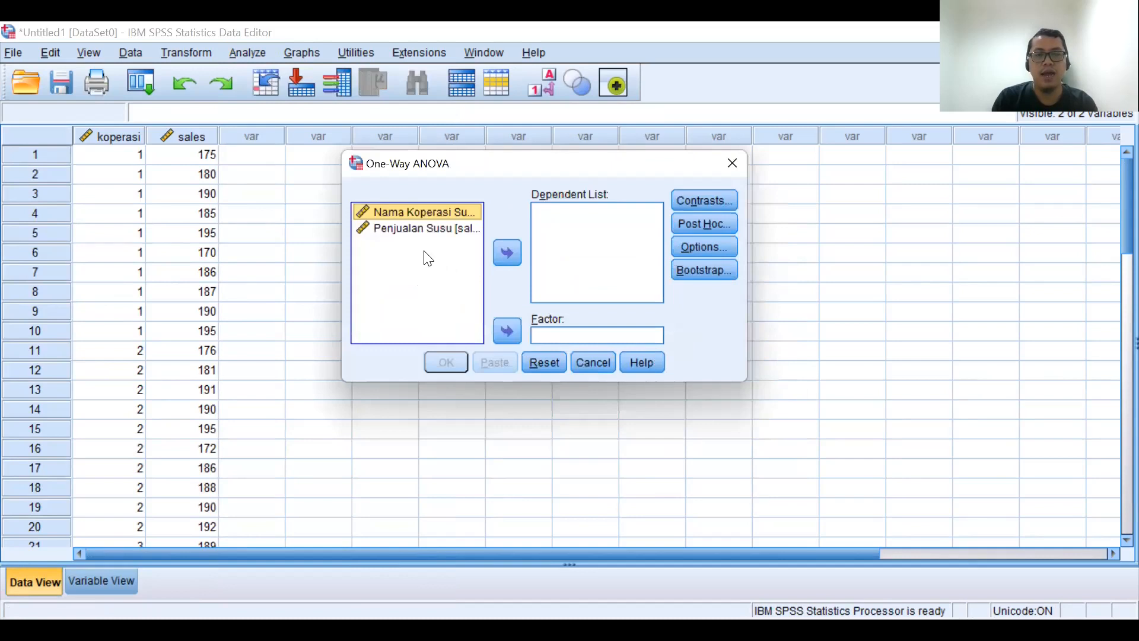
left_click(405, 230)
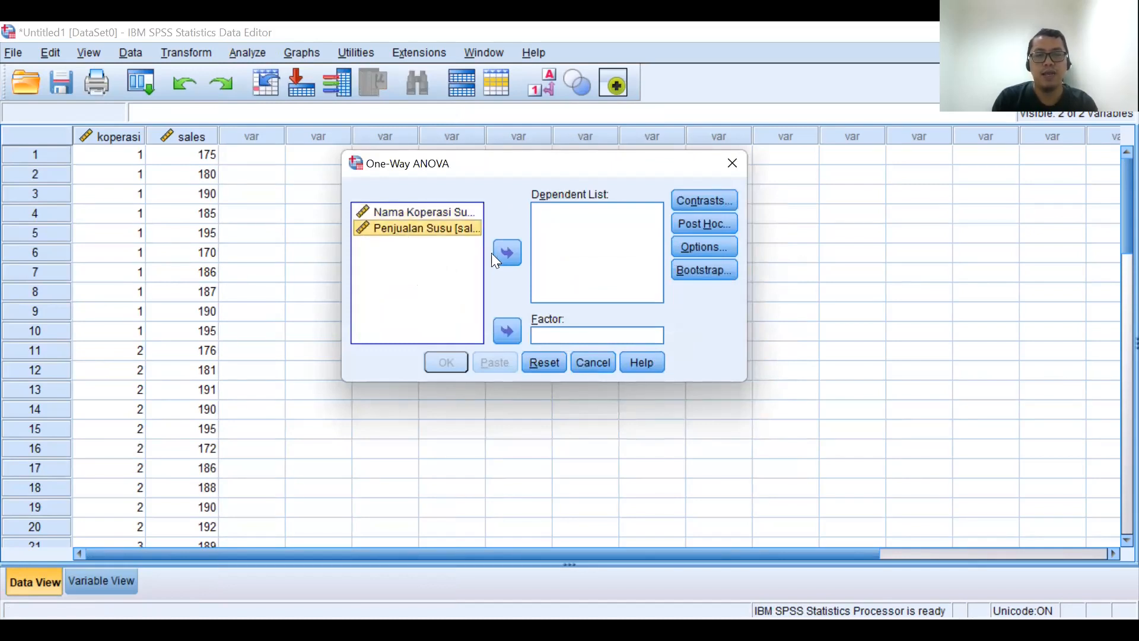
left_click(508, 255)
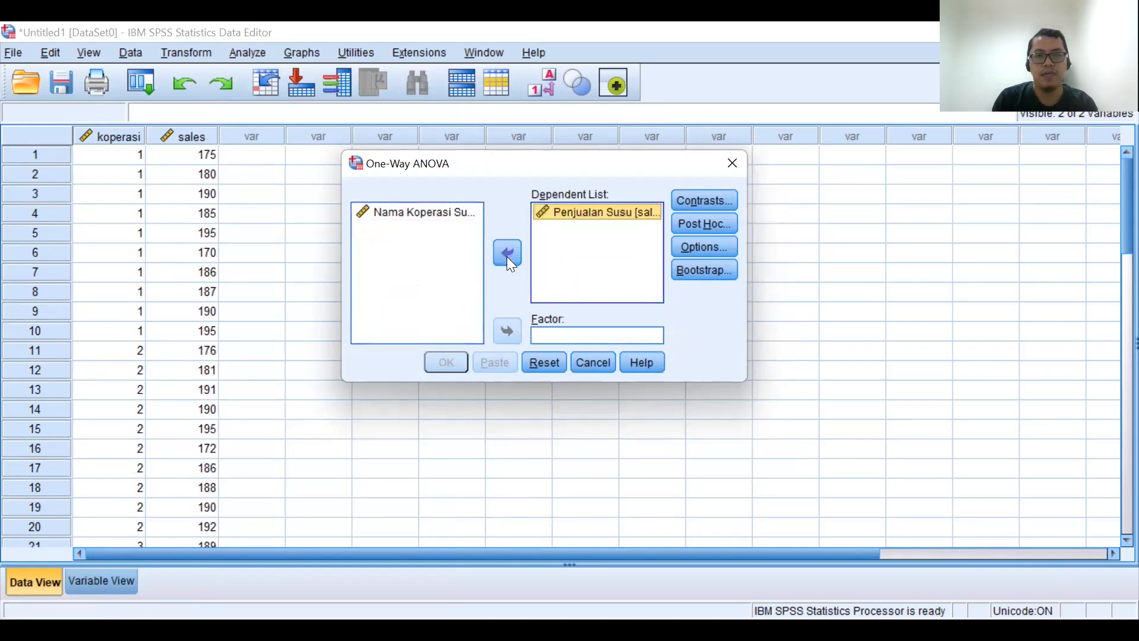
left_click(409, 214)
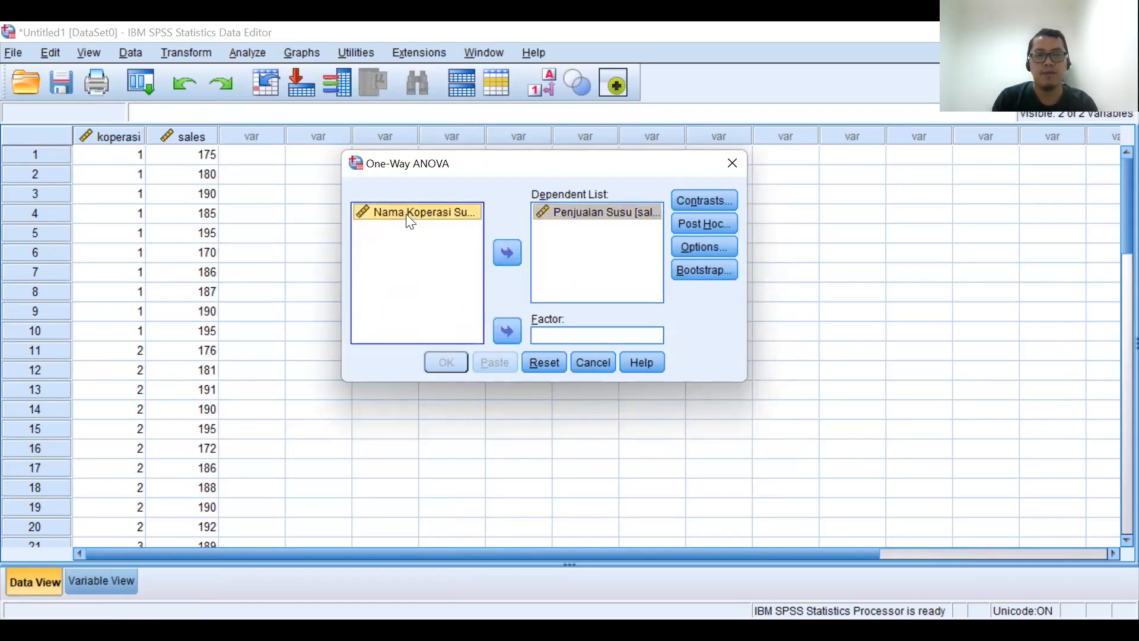
left_click(510, 337)
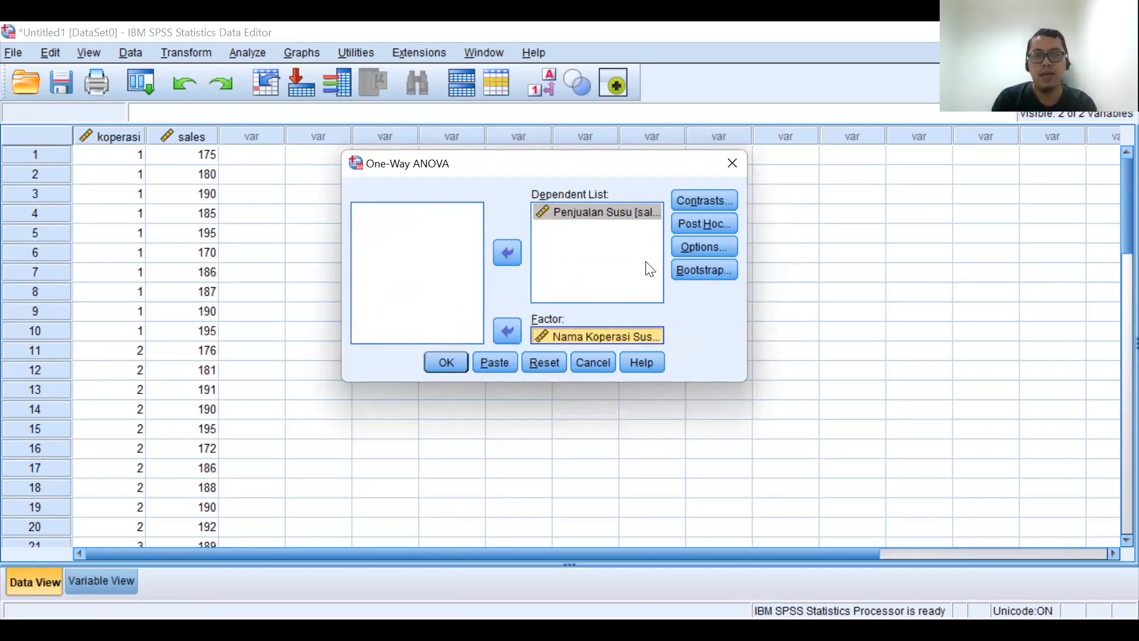
- Add the Tukey post hoc multiple comparison to the one-way ANOVA
left_click(720, 227)
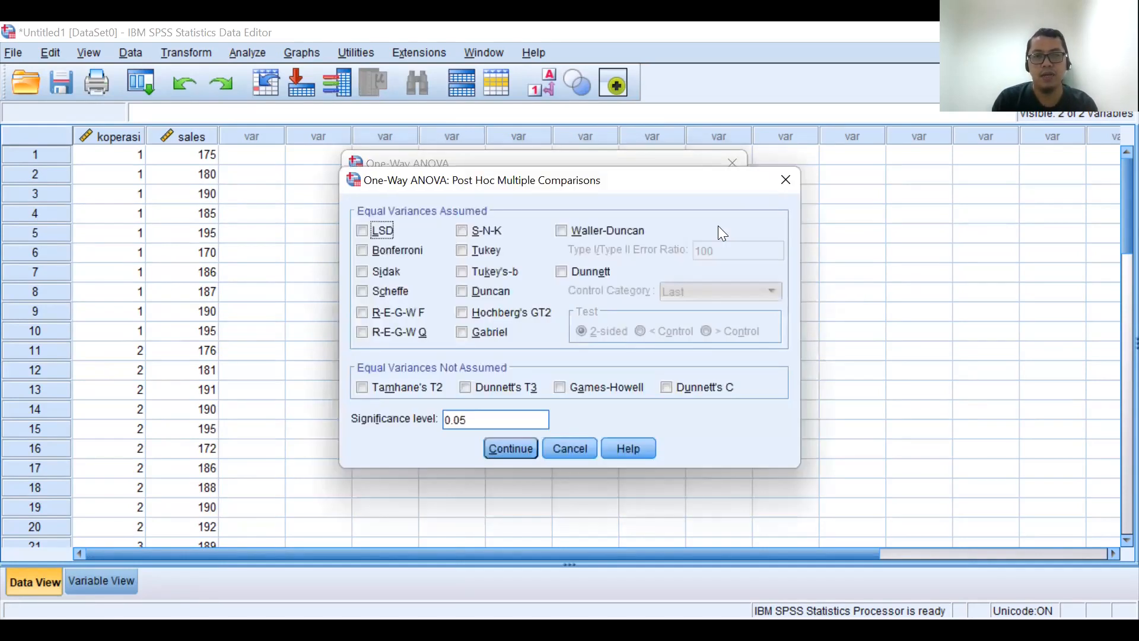
left_click(462, 254)
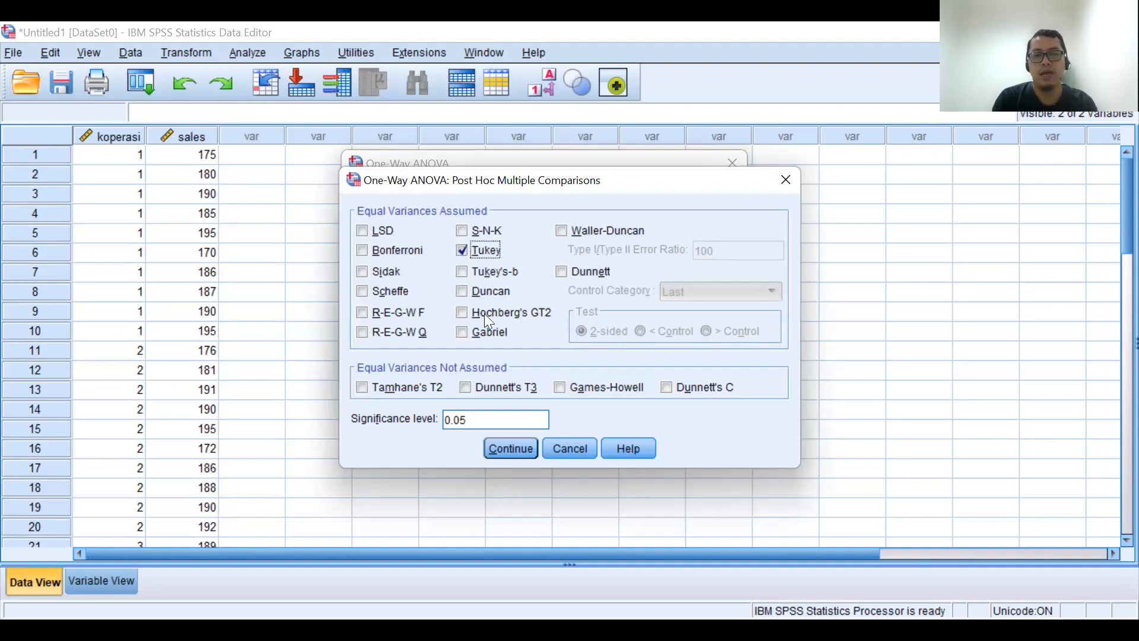
left_click(505, 449)
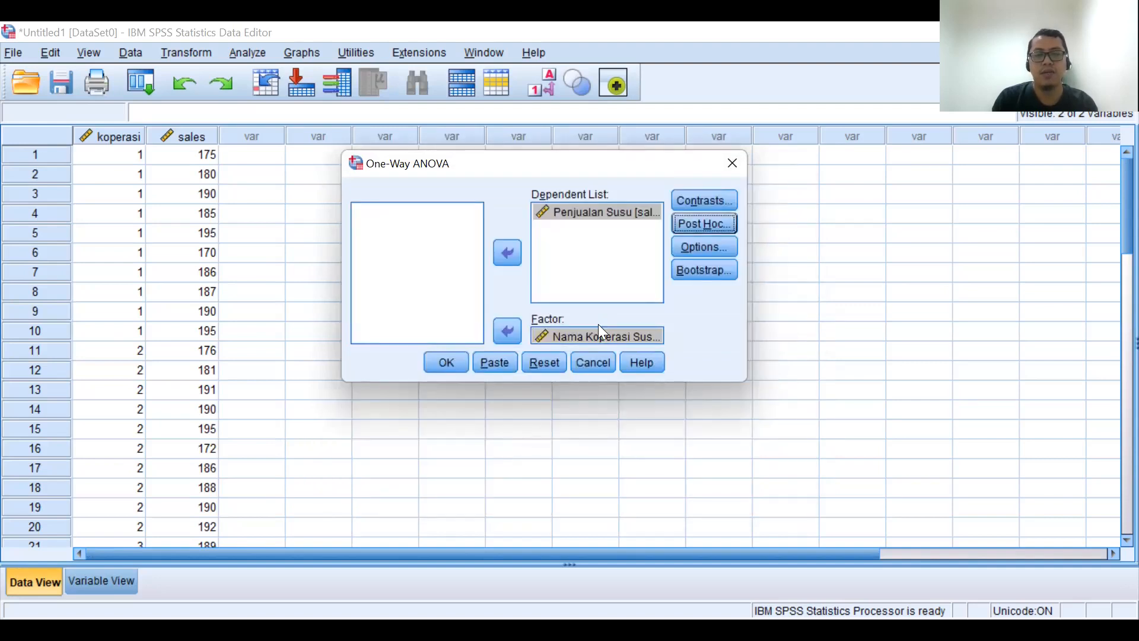
- Include Descriptive statistics and the Homogeneity of variance test in the one-way ANOVA options
left_click(701, 249)
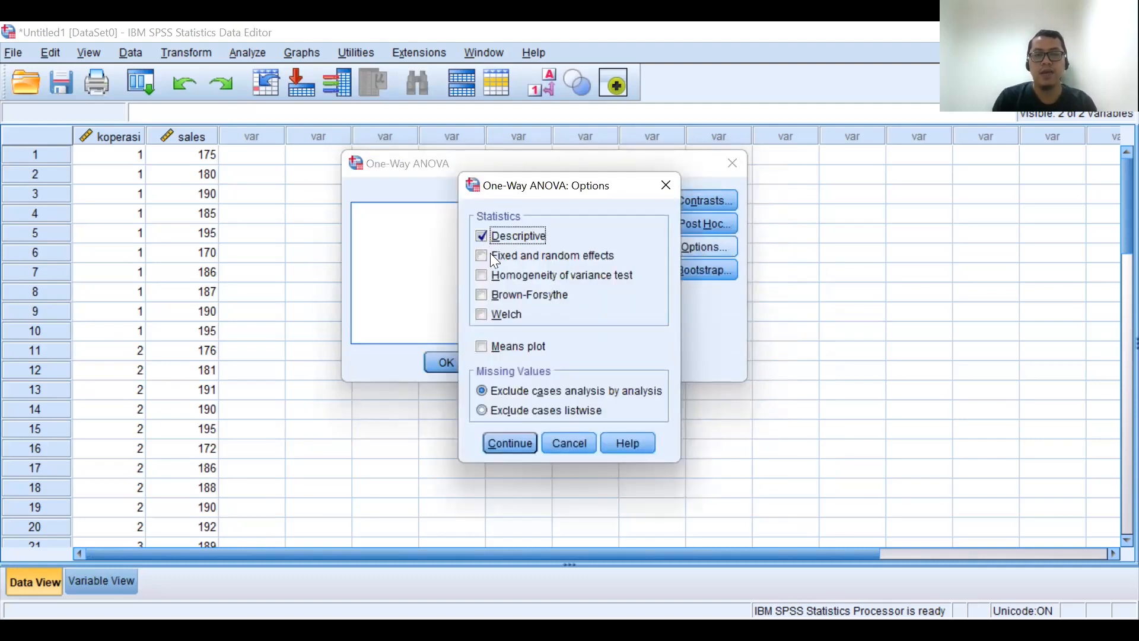
left_click(483, 277)
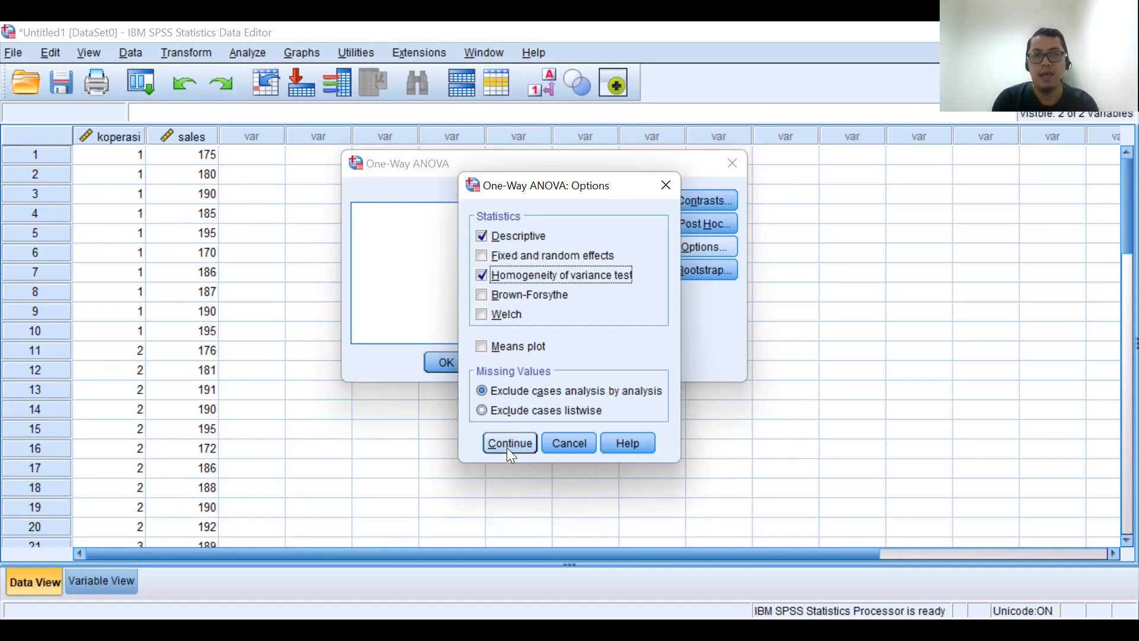
left_click(510, 454)
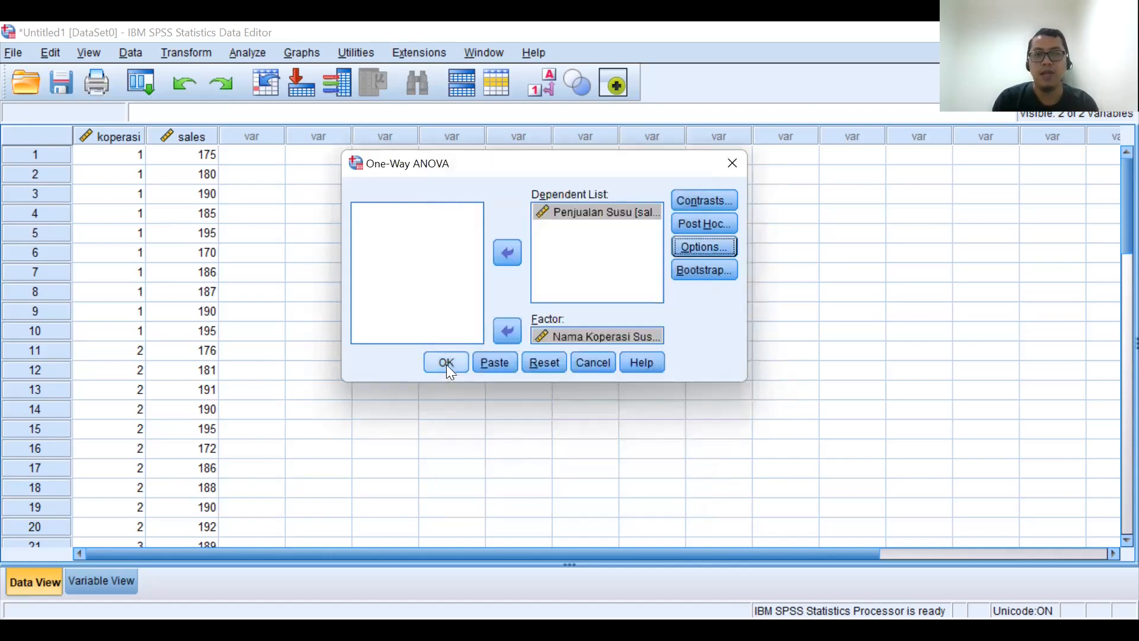
- Run the one-way ANOVA and examine the Descriptives, Test of Homogeneity of Variances and ANOVA tables in the output
left_click(446, 358)
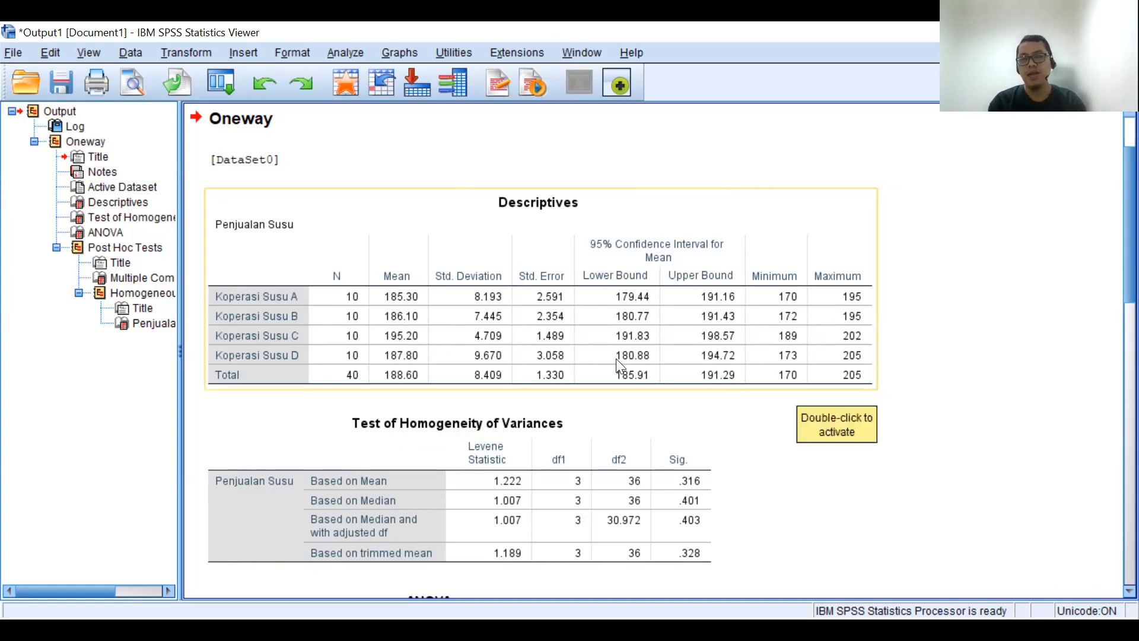
scroll(618, 359, "down", 3)
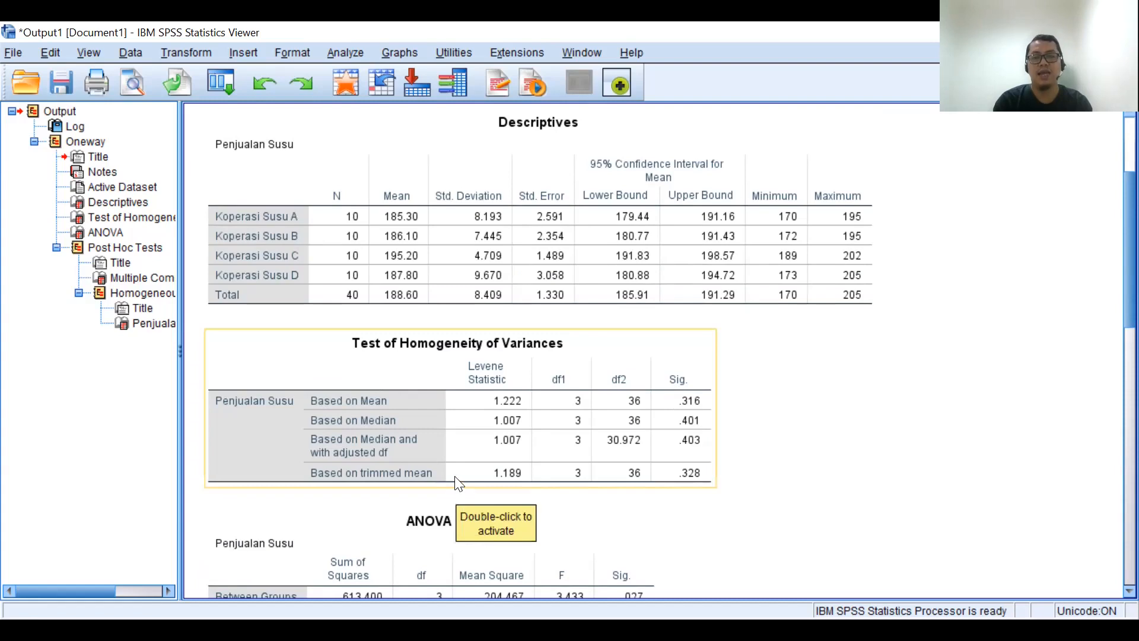
scroll(729, 439, "down", 5)
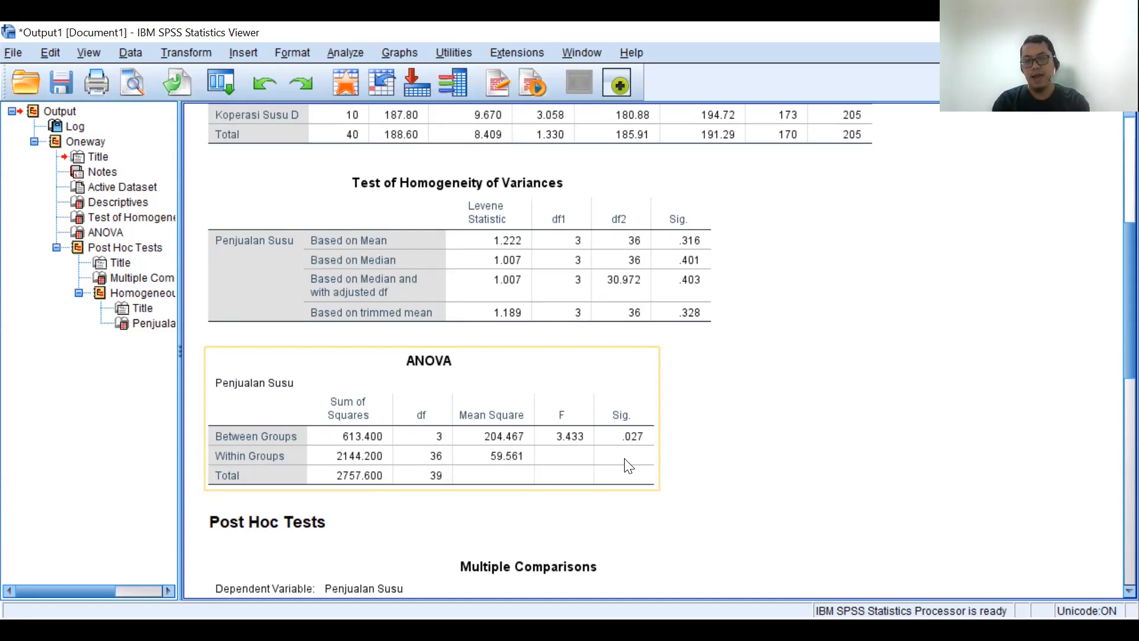
- Examine the Tukey HSD Multiple Comparisons table for significant differences in Penjualan Susu between the cooperatives
left_click(665, 466)
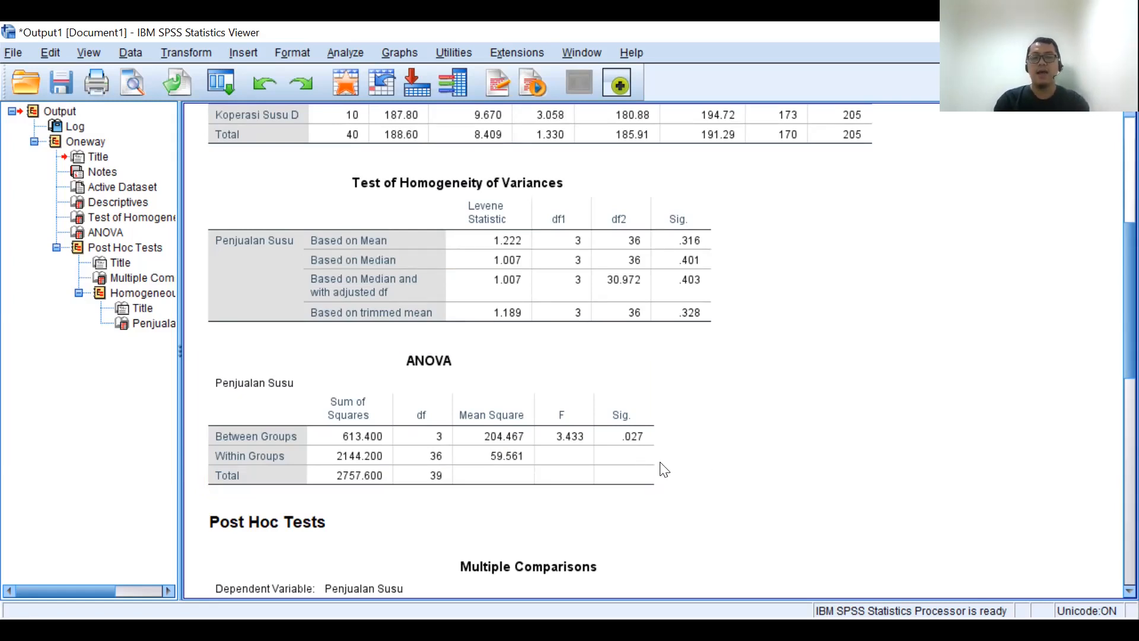
scroll(665, 468, "down", 3)
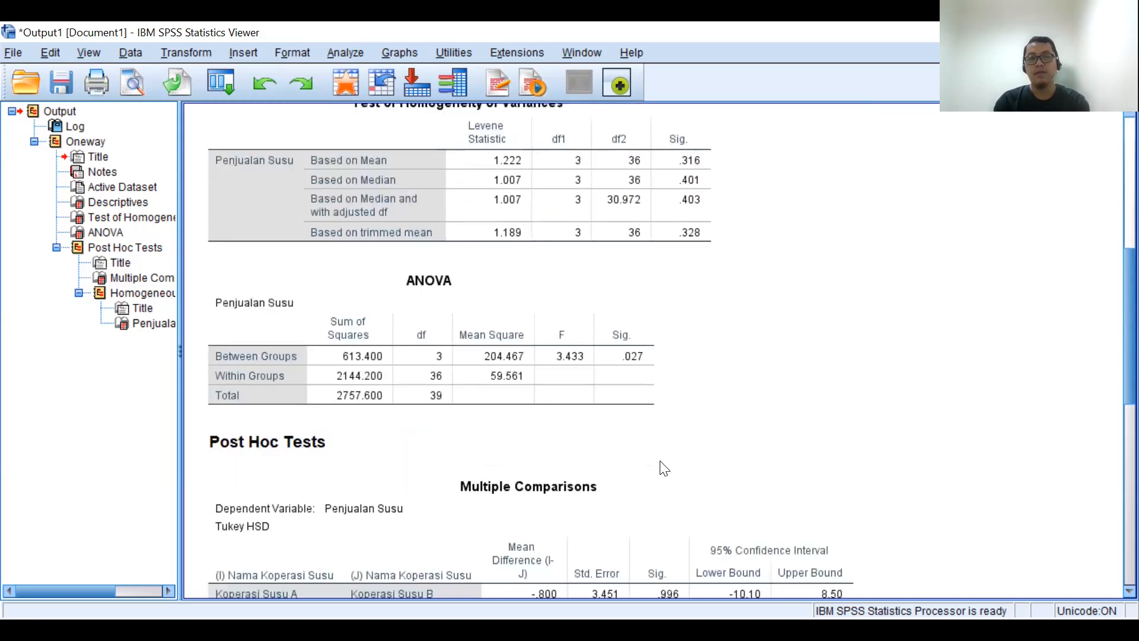
scroll(661, 458, "down", 3)
scroll(661, 459, "down", 5)
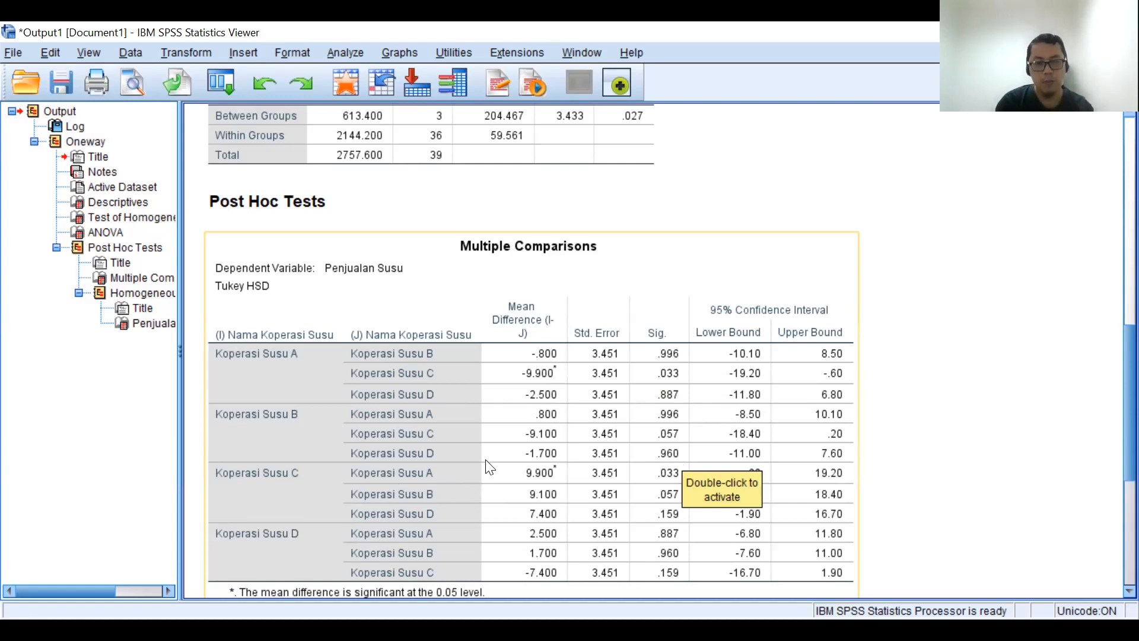
- Examine the Homogeneous Subsets table for Penjualan Susu and cross-check its groupings against the Multiple Comparisons table
scroll(489, 467, "down", 3)
scroll(489, 467, "down", 9)
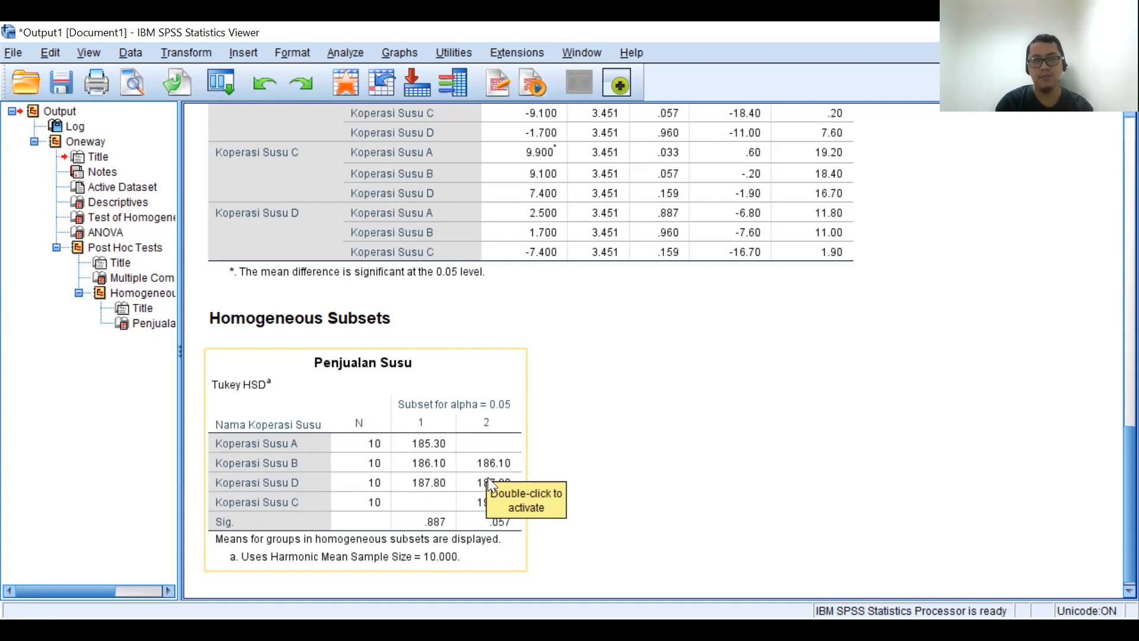
left_click(668, 446)
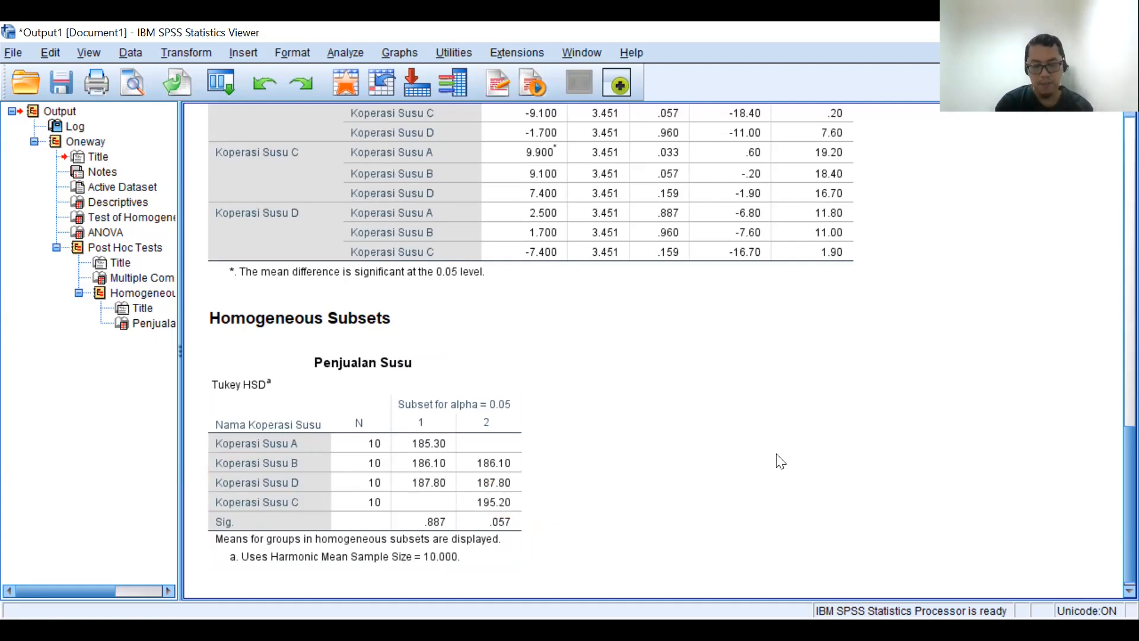
left_click(492, 437)
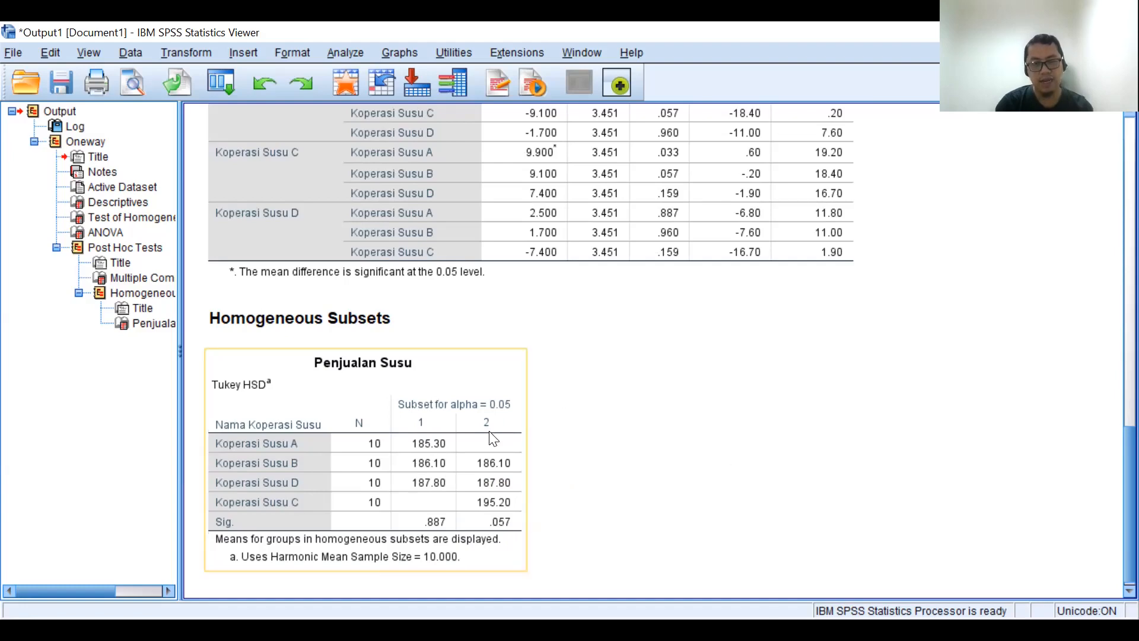
scroll(492, 438, "up", 2)
scroll(492, 439, "up", 4)
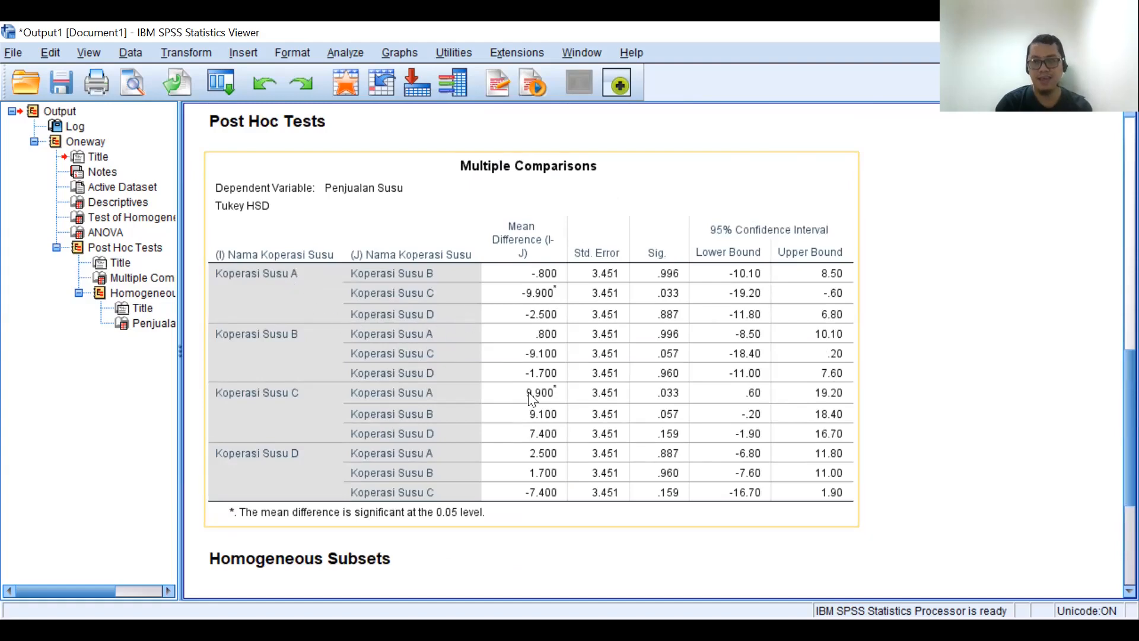
scroll(522, 423, "down", 2)
scroll(522, 422, "down", 4)
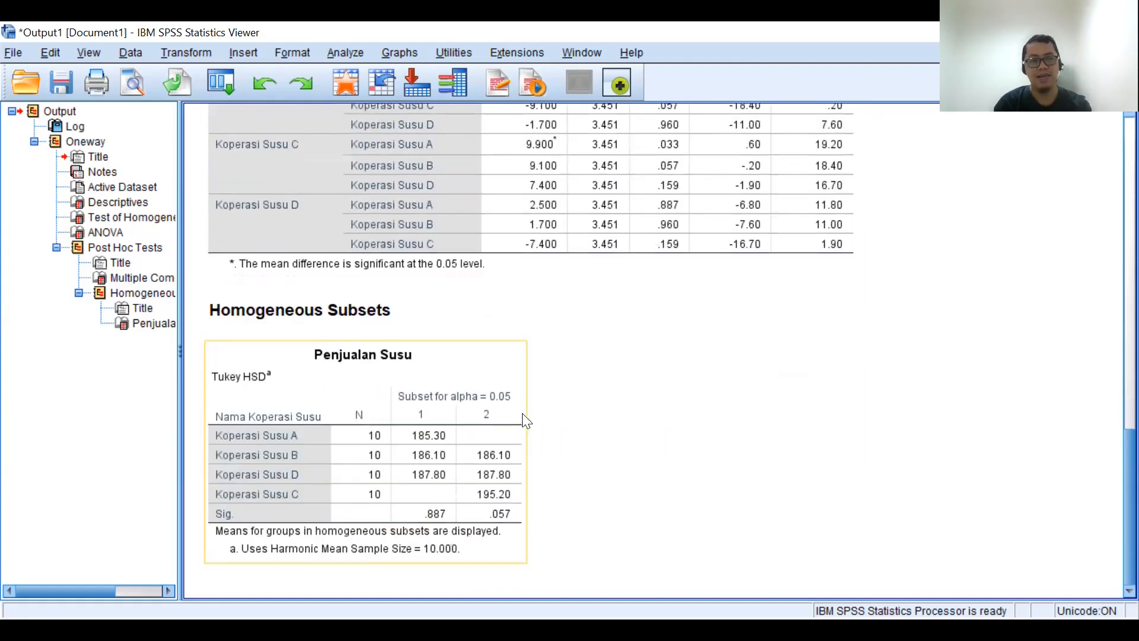